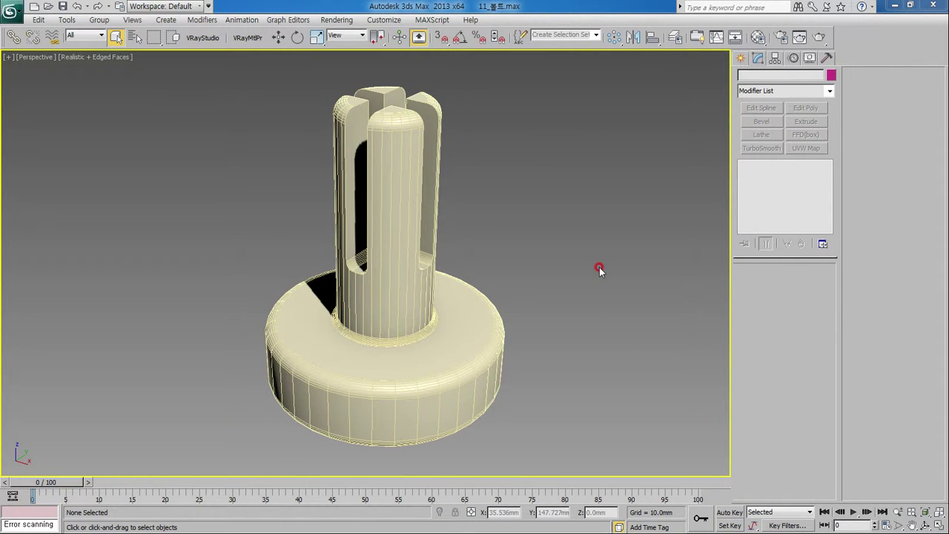
Orbit the Perspective view to inspect the finished bolt, then request a scene reset
{"action": "left_click", "coordinate": [592, 273]}
{"action": "mouse_move", "coordinate": [473, 274]}
{"action": "middle_mouse_down", "text": "alt"}
{"action": "mouse_move", "coordinate": [435, 312]}
{"action": "mouse_move", "coordinate": [393, 324]}
{"action": "mouse_move", "coordinate": [472, 286]}
{"action": "mouse_move", "coordinate": [453, 303]}
{"action": "mouse_move", "coordinate": [495, 295]}
{"action": "mouse_move", "coordinate": [430, 334]}
{"action": "mouse_move", "coordinate": [452, 284]}
{"action": "mouse_move", "coordinate": [453, 300]}
{"action": "mouse_move", "coordinate": [458, 292]}
{"action": "middle_mouse_up", "text": "alt"}
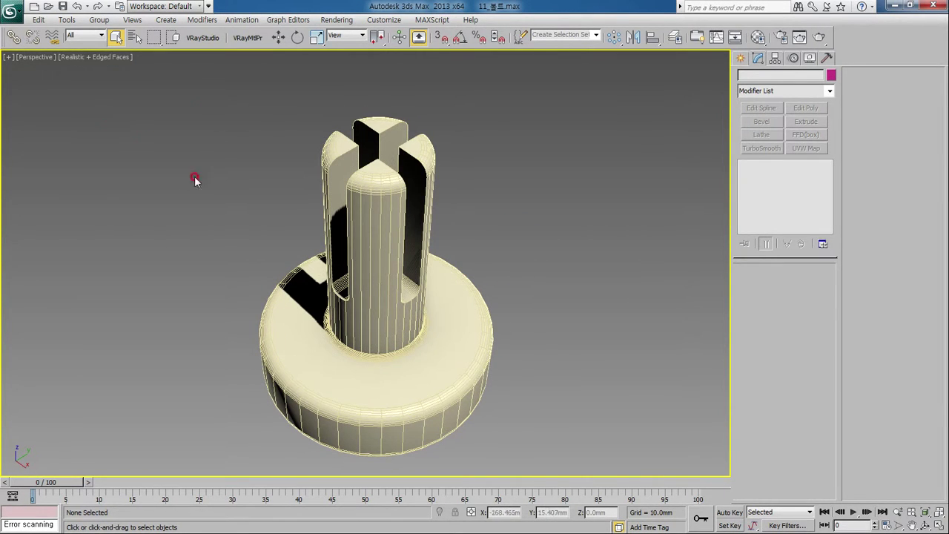
{"action": "left_click", "coordinate": [13, 13]}
Reset to an empty scene and pick ChamferCyl from Extended Primitives
{"action": "left_click", "coordinate": [36, 68]}
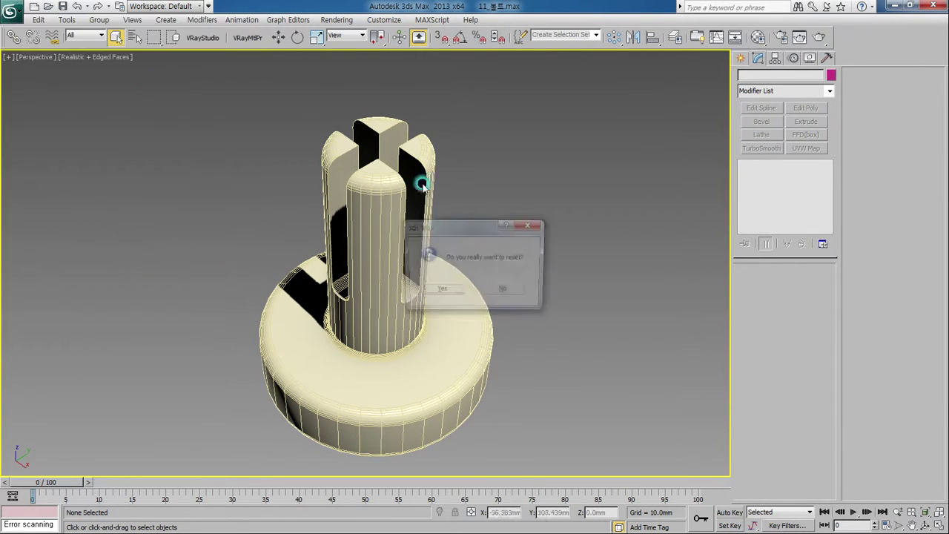
{"action": "left_click", "coordinate": [442, 289]}
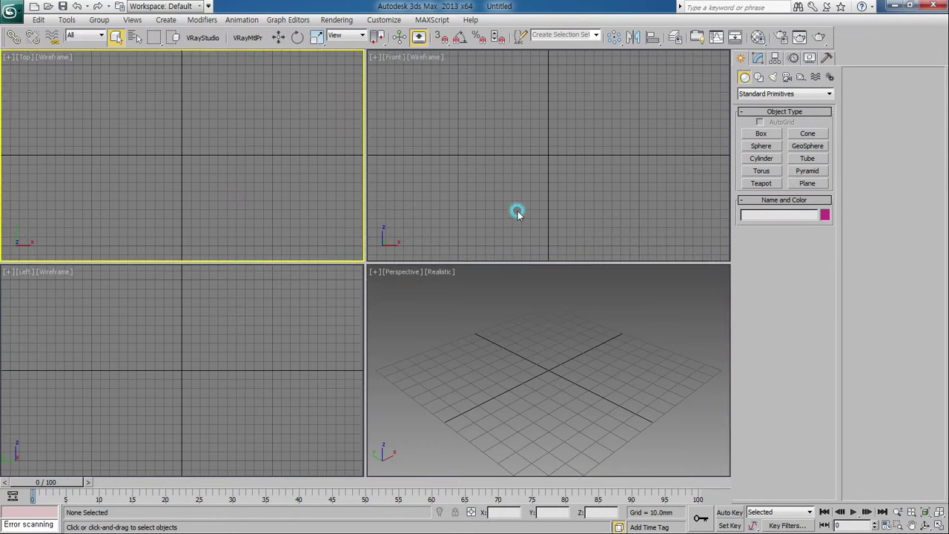
{"action": "left_click", "coordinate": [744, 78]}
{"action": "left_click", "coordinate": [757, 95]}
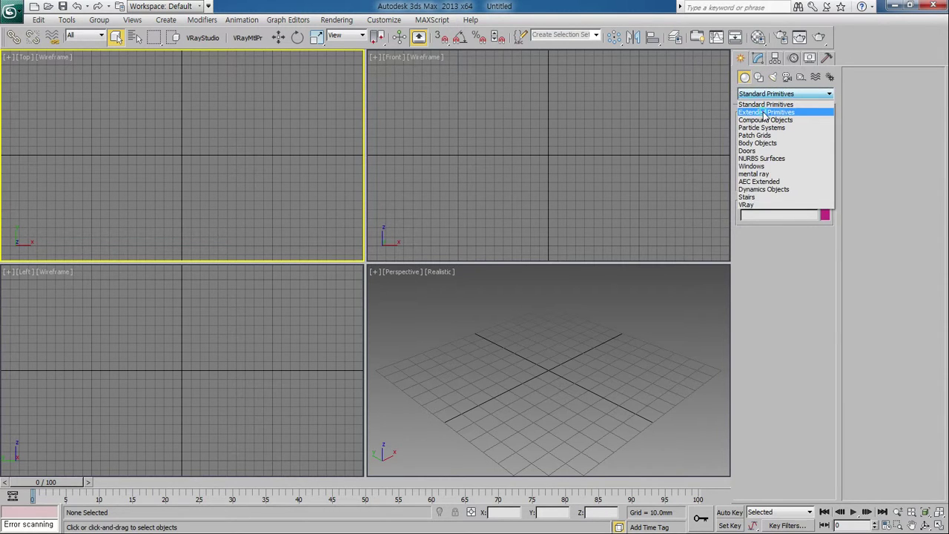
{"action": "left_click", "coordinate": [764, 104]}
{"action": "left_click", "coordinate": [824, 148]}
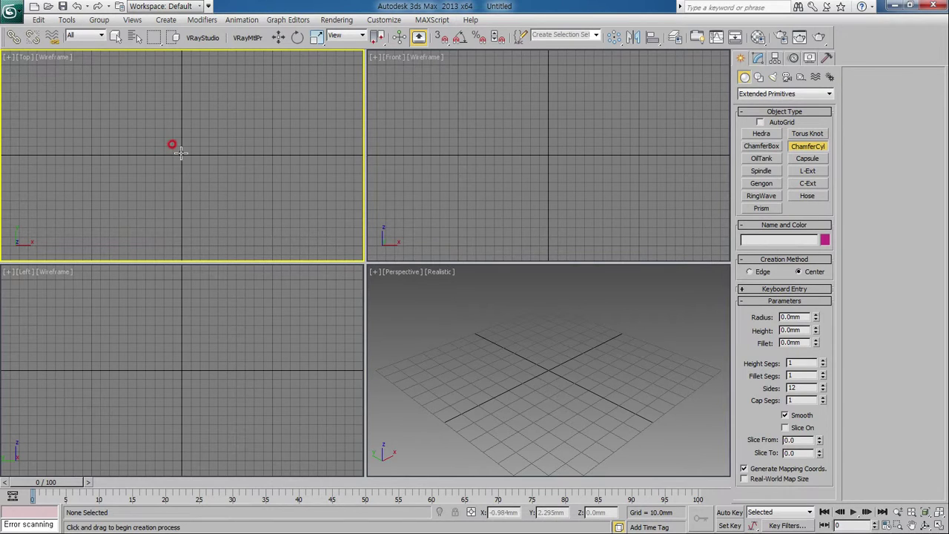
Draw a chamfered cylinder in Top view with radius 50mm and height 30mm
{"action": "left_click_drag", "start_coordinate": [180, 152], "coordinate": [214, 127]}
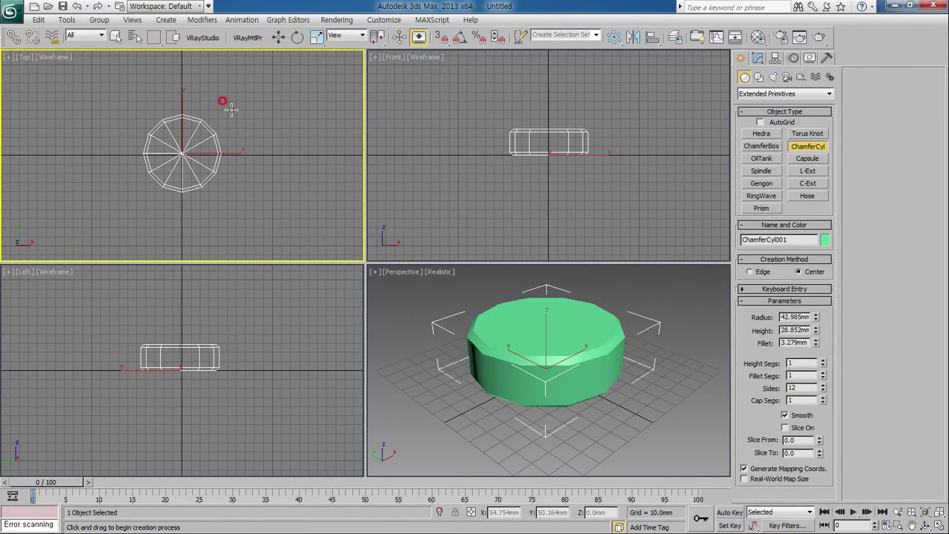
{"action": "left_click", "coordinate": [555, 325]}
{"action": "left_click", "coordinate": [785, 330]}
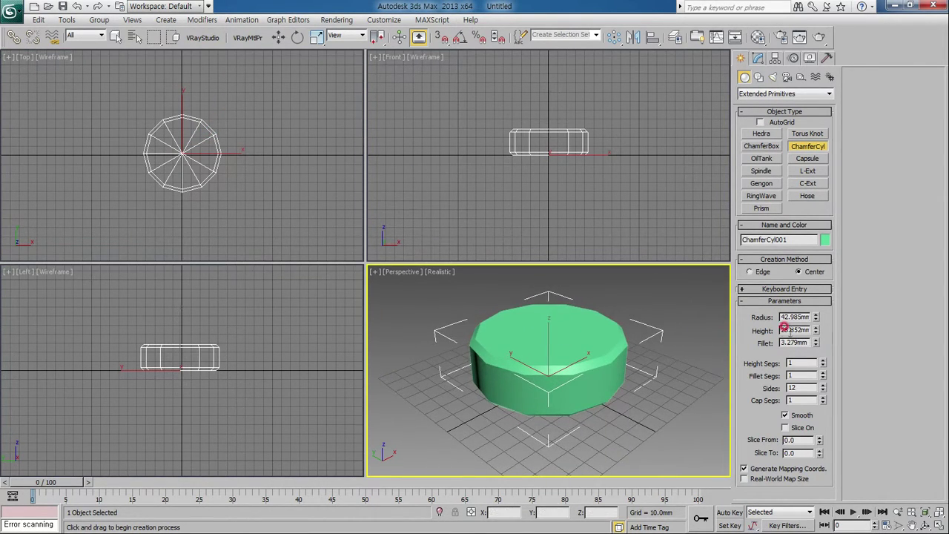
{"action": "type", "text": "50"}
{"action": "key", "text": "Tab"}
{"action": "key", "text": "Tab"}
{"action": "type", "text": "3"}
{"action": "key", "text": "Tab"}
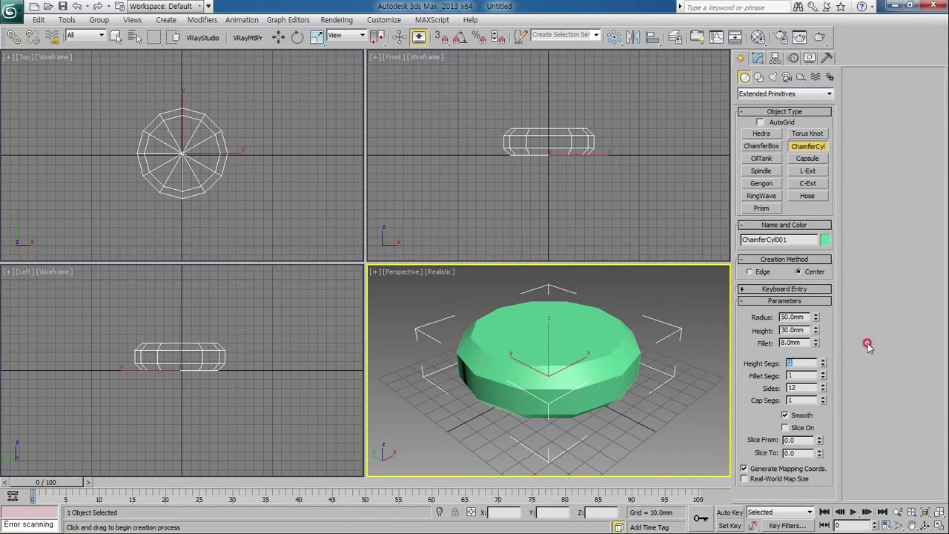
Set the cylinder's fillet to 4mm with 8 fillet segments and 36 sides
{"action": "left_click_drag", "start_coordinate": [803, 349], "coordinate": [695, 351]}
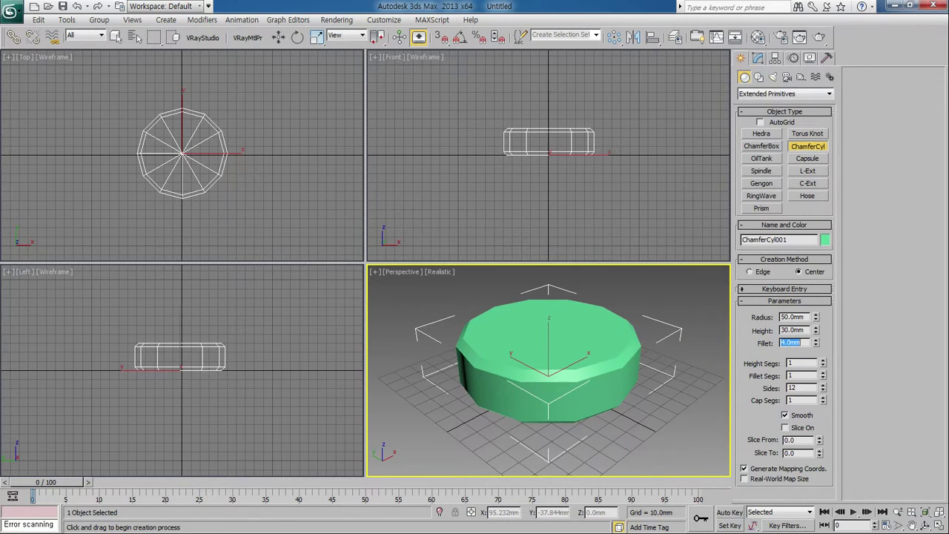
{"action": "left_click", "coordinate": [789, 399]}
{"action": "double_click", "coordinate": [793, 372]}
{"action": "left_click", "coordinate": [741, 384]}
{"action": "key", "text": "Return"}
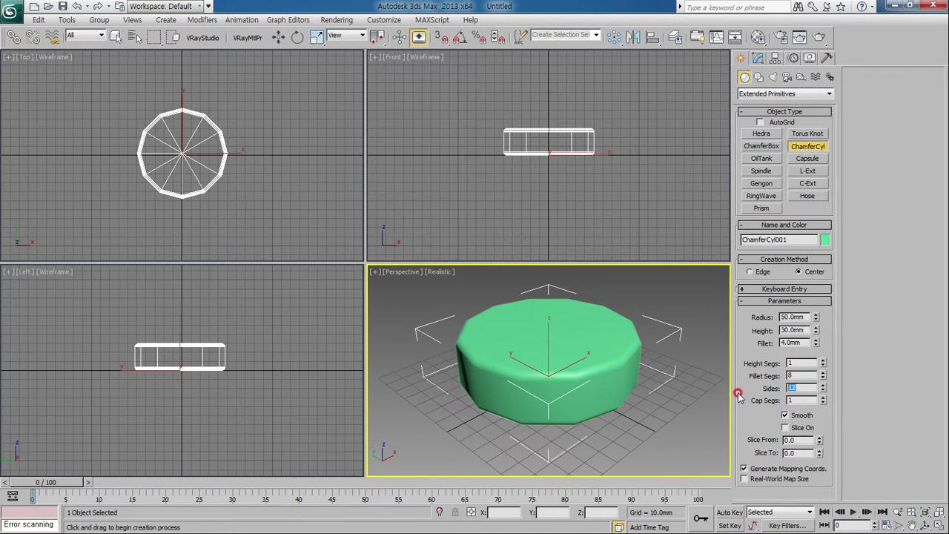
{"action": "type", "text": "36"}
{"action": "key", "text": "Return"}
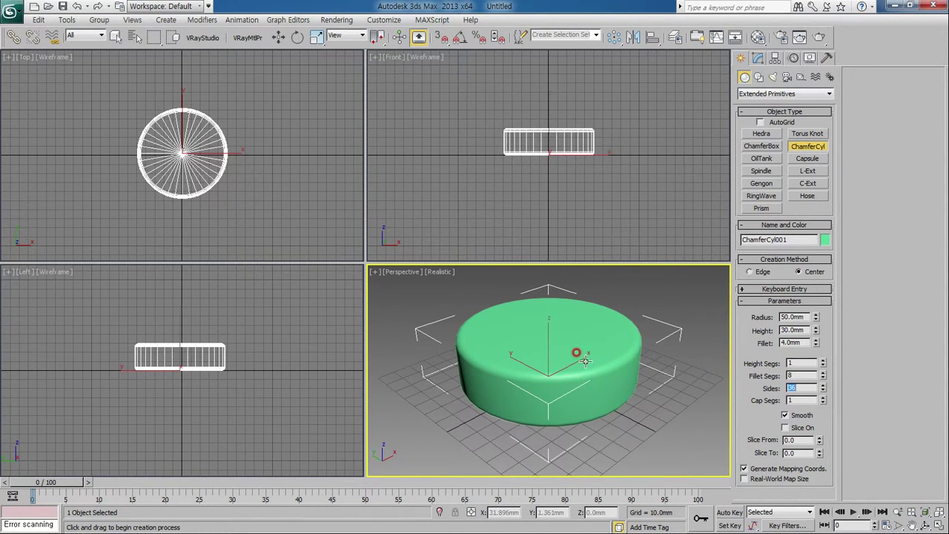
Turn on edged faces with F4 and hide the selection brackets
{"action": "middle_click_drag", "start_coordinate": [576, 366], "coordinate": [586, 376]}
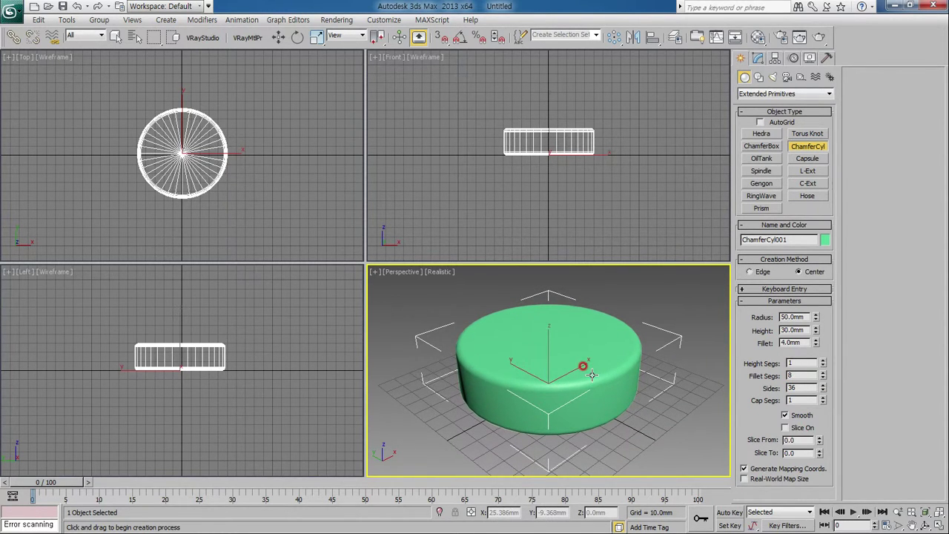
{"action": "key", "text": "F4"}
{"action": "mouse_move", "coordinate": [599, 384]}
{"action": "middle_mouse_down"}
{"action": "mouse_move", "coordinate": [613, 384]}
{"action": "mouse_move", "coordinate": [600, 383]}
{"action": "middle_mouse_up"}
{"action": "key", "text": "j"}
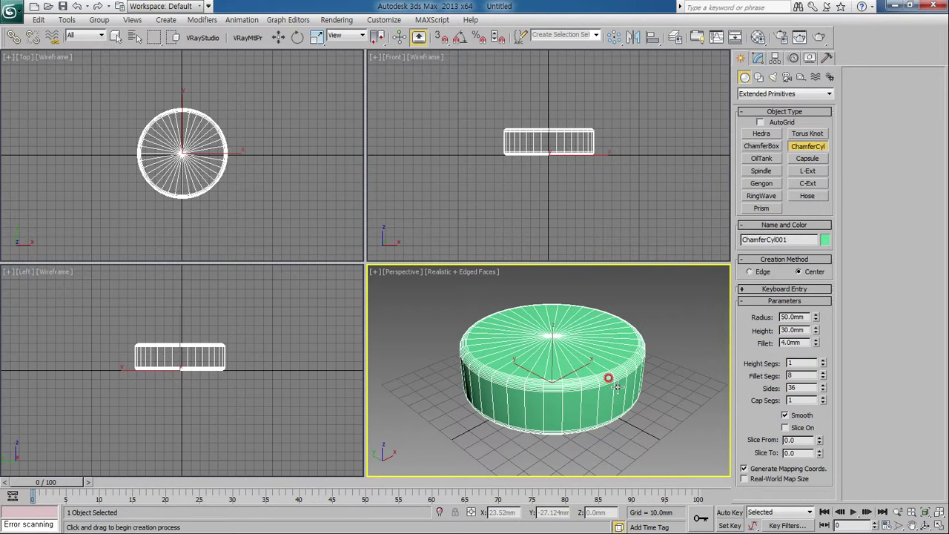
Shift-drag an independent copy, ChamferCyl002, about 23mm above the original in Front view
{"action": "right_click", "coordinate": [530, 172]}
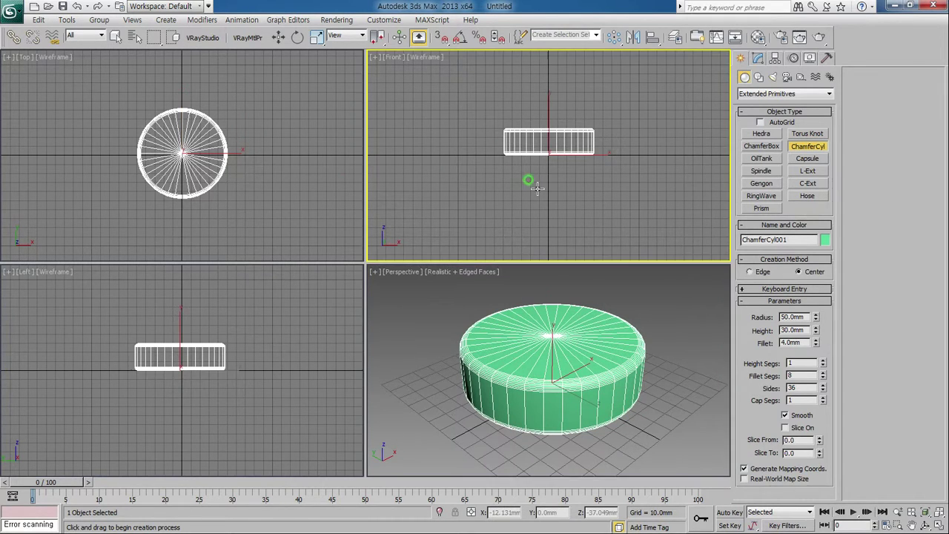
{"action": "left_click", "coordinate": [278, 37]}
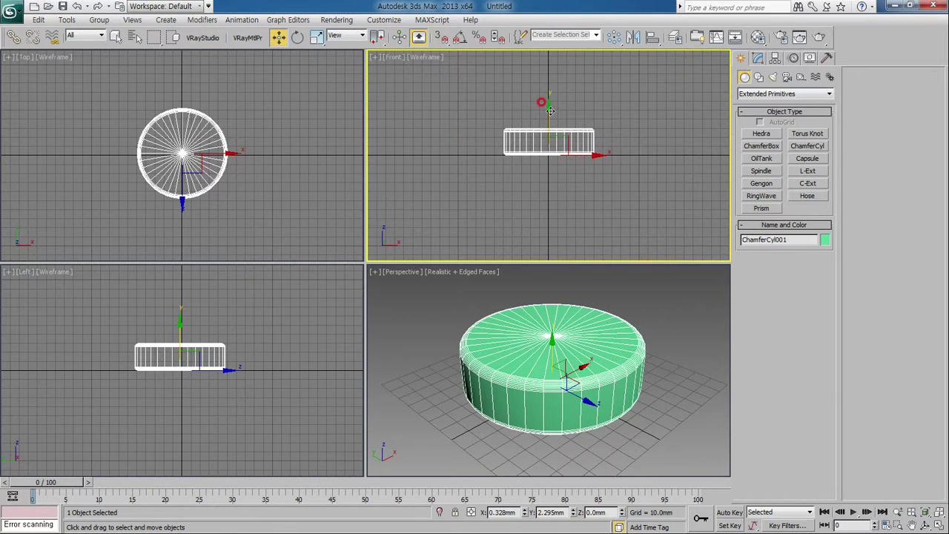
{"action": "left_click_drag", "start_coordinate": [549, 111], "coordinate": [547, 88], "text": "shift"}
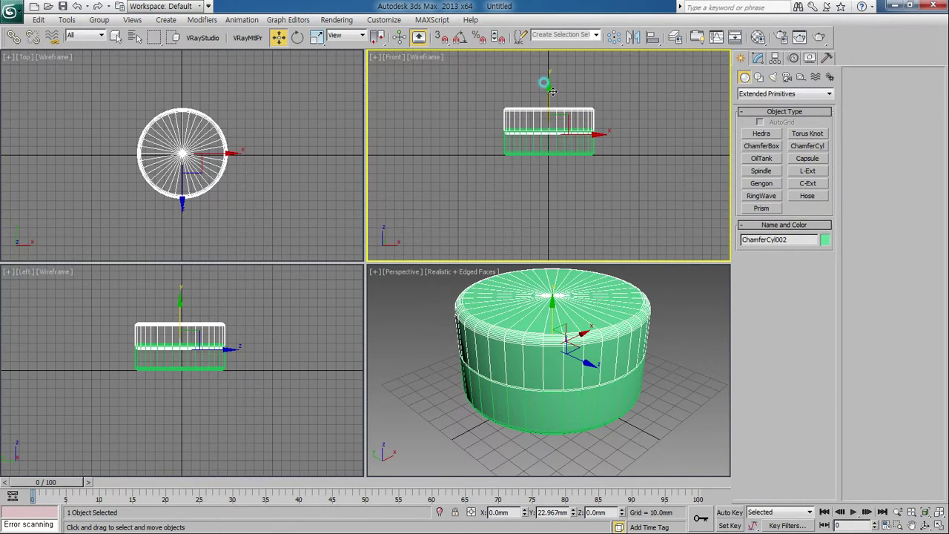
{"action": "left_click", "coordinate": [426, 236]}
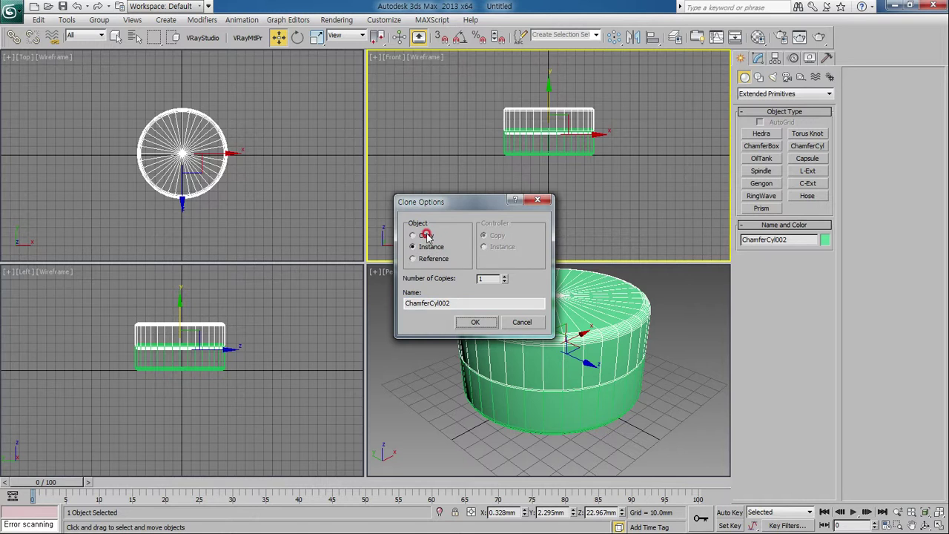
{"action": "left_click", "coordinate": [476, 322]}
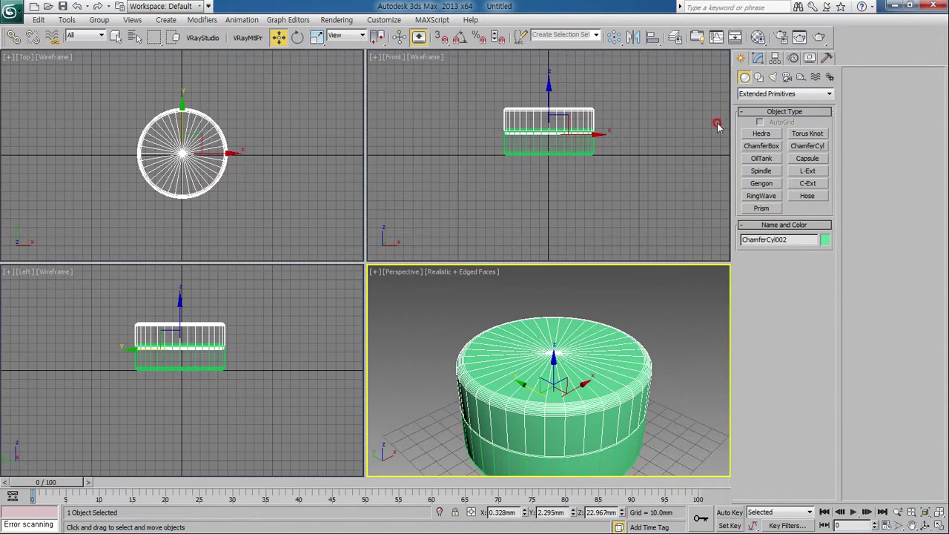
{"action": "left_click", "coordinate": [757, 59]}
{"action": "middle_click_drag", "start_coordinate": [630, 187], "coordinate": [613, 239]}
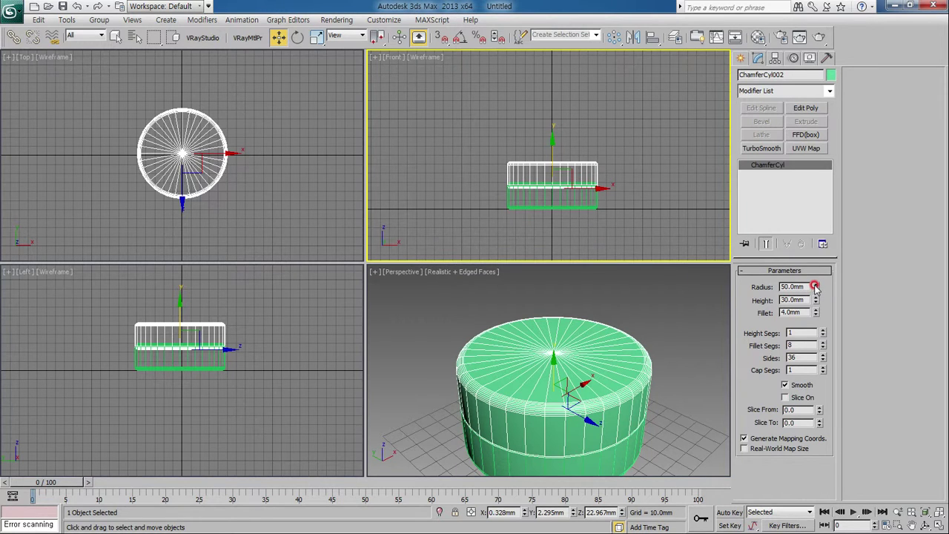
Turn the top copy into a slim shaft, radius 20mm and height 83.1mm, then deselect
{"action": "left_click_drag", "start_coordinate": [815, 287], "coordinate": [823, 315]}
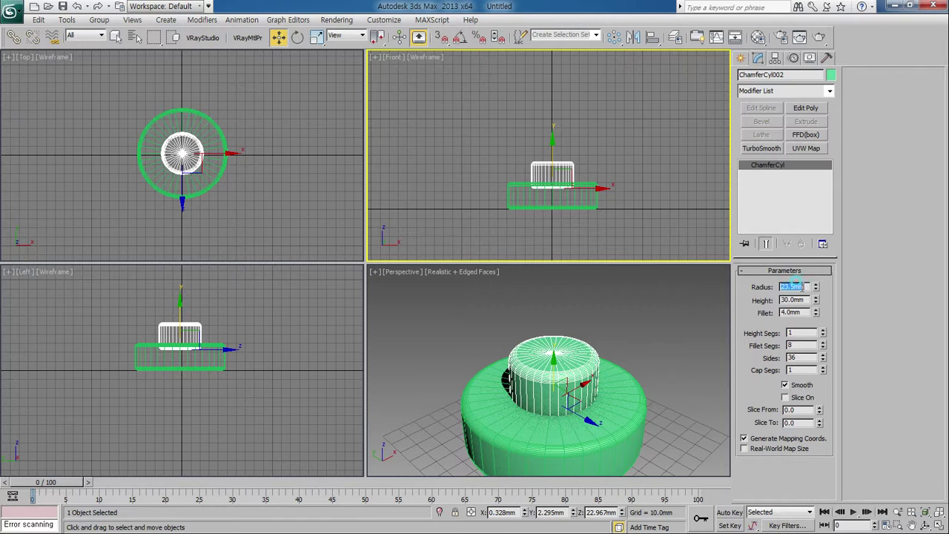
{"action": "type", "text": "20"}
{"action": "key", "text": "Return"}
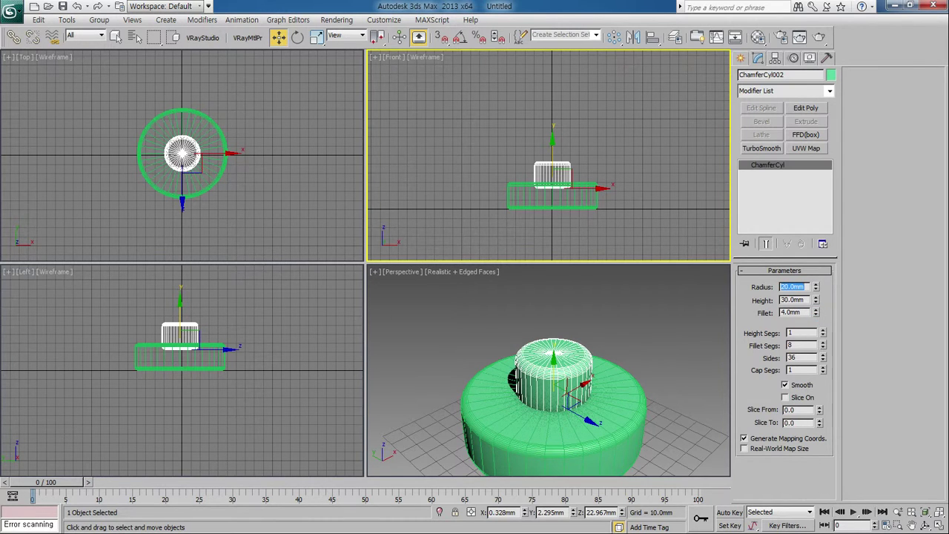
{"action": "left_click_drag", "start_coordinate": [815, 300], "coordinate": [815, 193]}
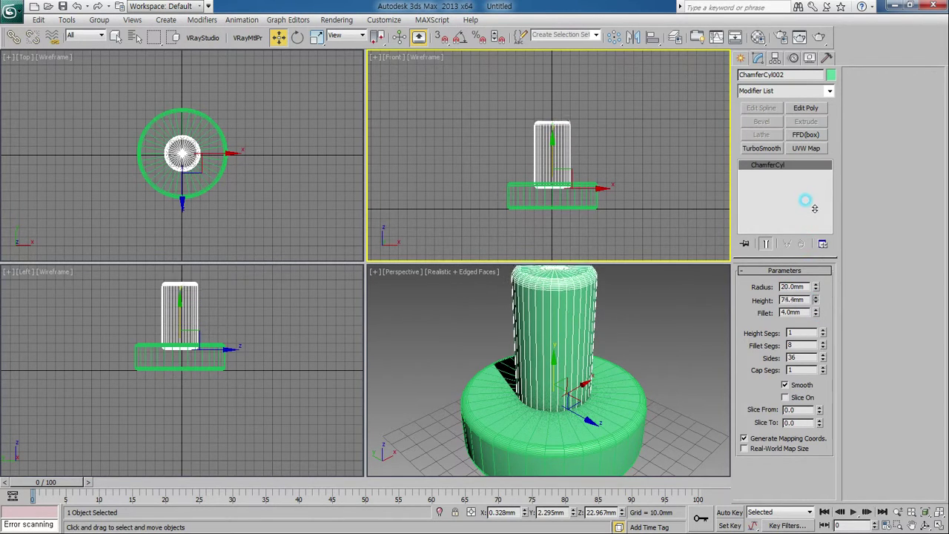
{"action": "middle_click_drag", "start_coordinate": [609, 330], "coordinate": [610, 360], "text": "alt"}
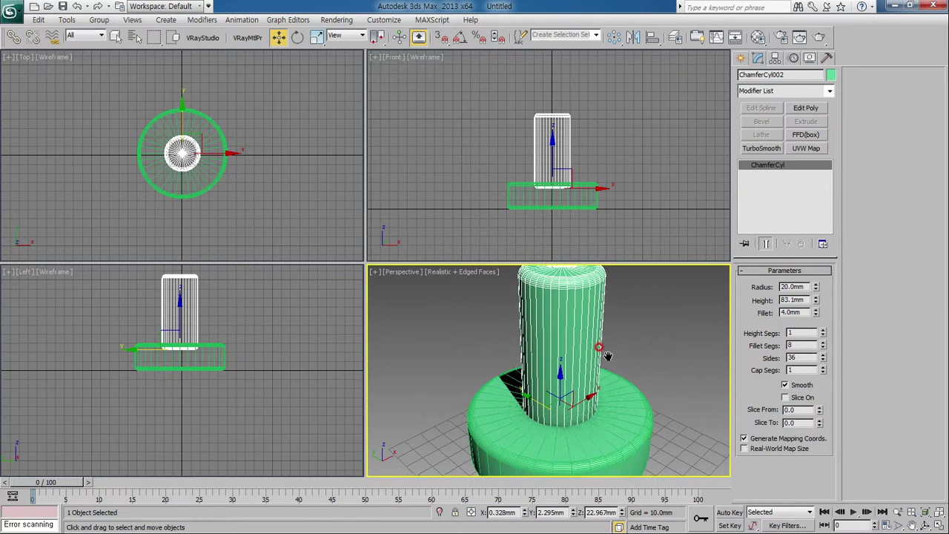
{"action": "left_click", "coordinate": [253, 212]}
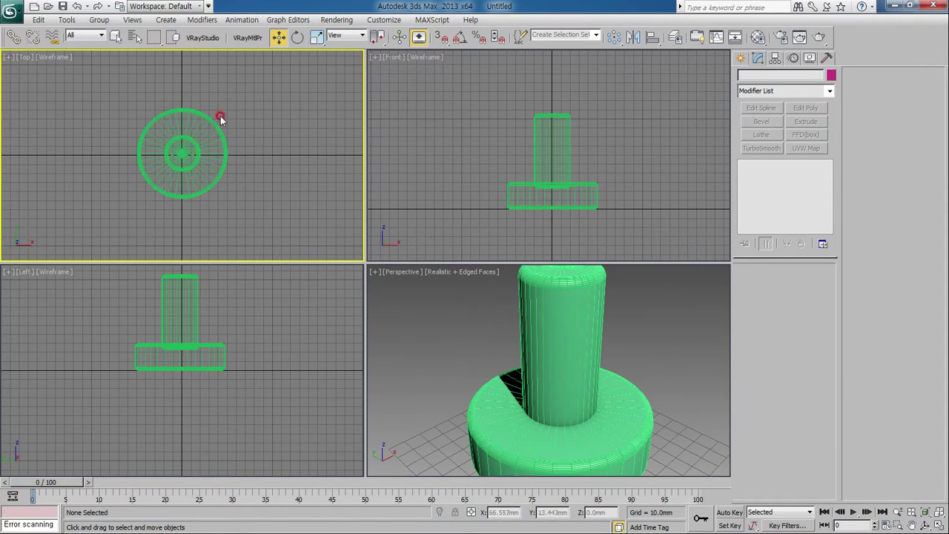
Drag out a ChamferBox across the base in the Top viewport
{"action": "left_click", "coordinate": [745, 59]}
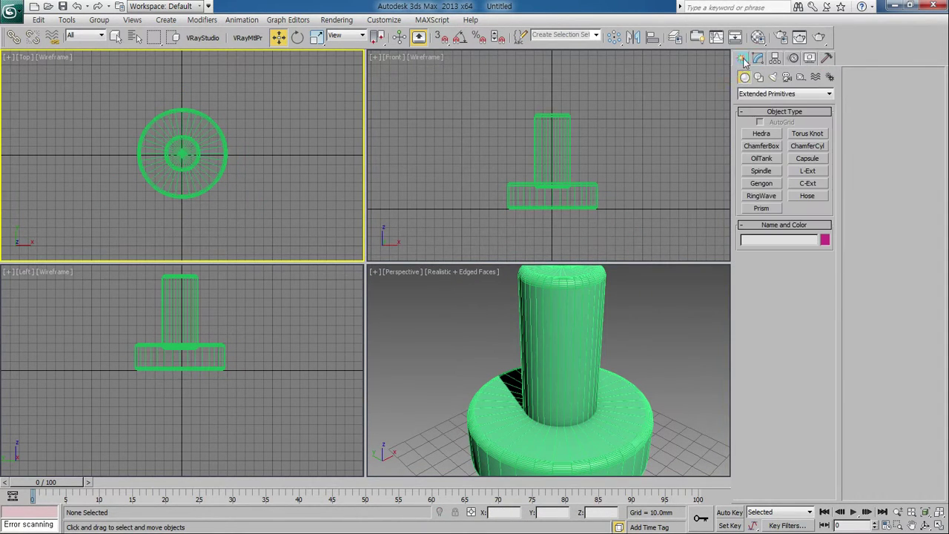
{"action": "left_click", "coordinate": [763, 95]}
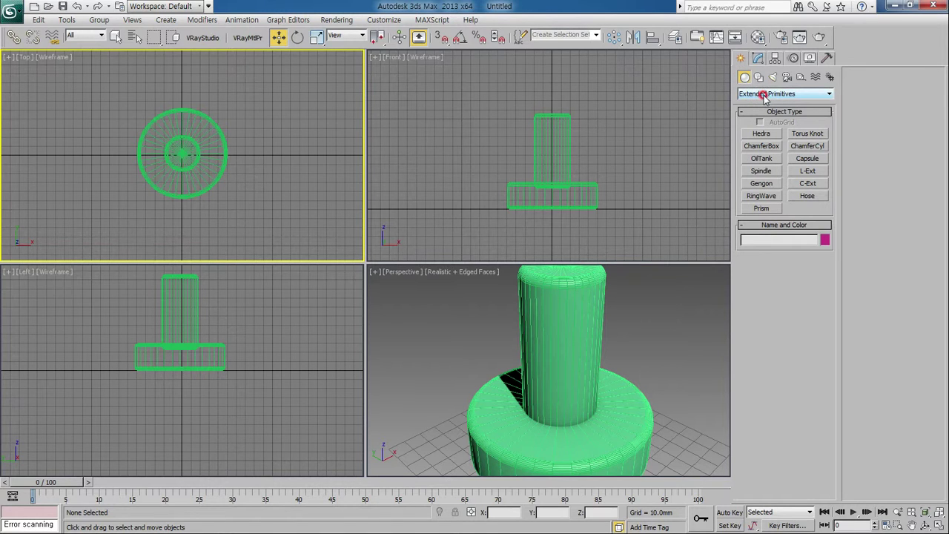
{"action": "left_click", "coordinate": [771, 147]}
{"action": "mouse_move", "coordinate": [178, 224]}
{"action": "left_mouse_down"}
{"action": "mouse_move", "coordinate": [184, 74]}
{"action": "mouse_move", "coordinate": [190, 85]}
{"action": "left_mouse_up"}
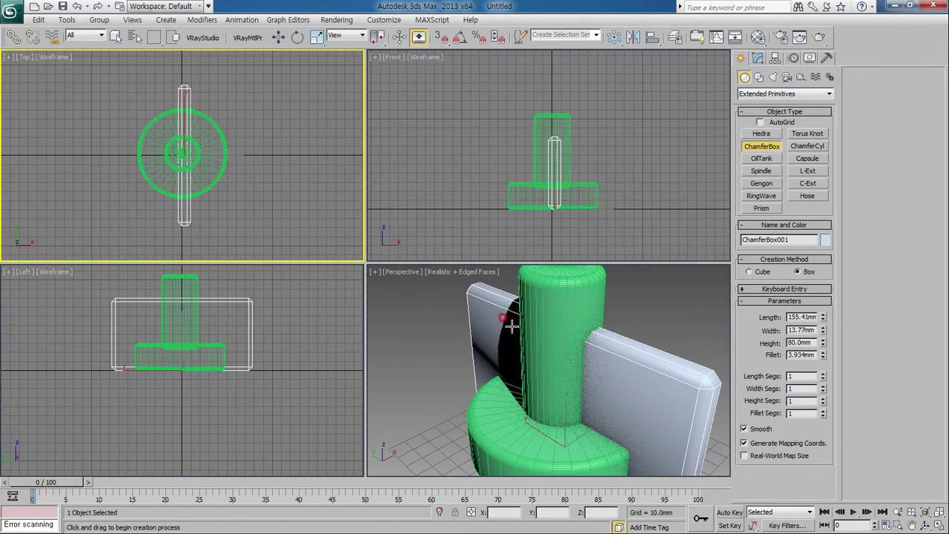
{"action": "left_click", "coordinate": [578, 335]}
Set the box to length 150, width 12, height 80, fillet 4 with 8 segments
{"action": "scroll", "coordinate": [586, 343], "scroll_direction": "down", "scroll_amount": 5}
{"action": "left_click", "coordinate": [796, 315]}
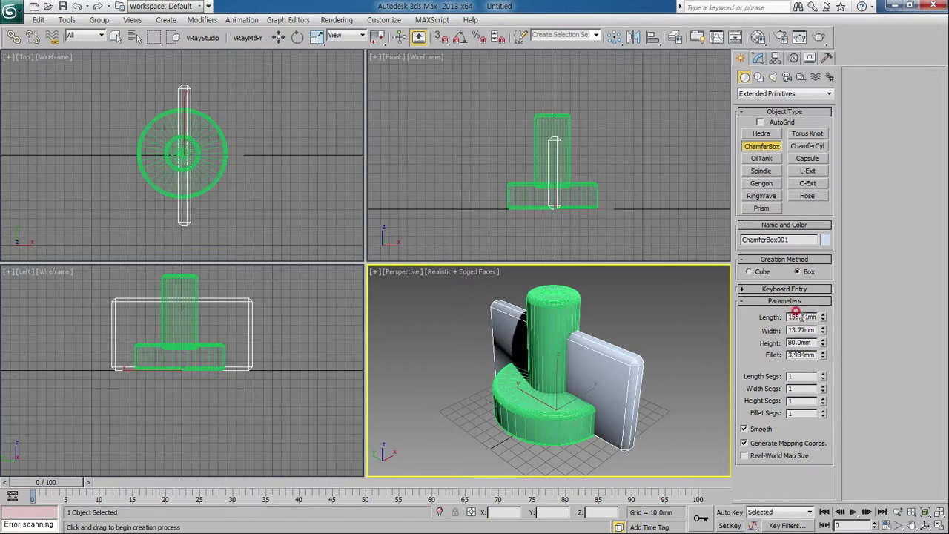
{"action": "type", "text": "150"}
{"action": "key", "text": "Tab"}
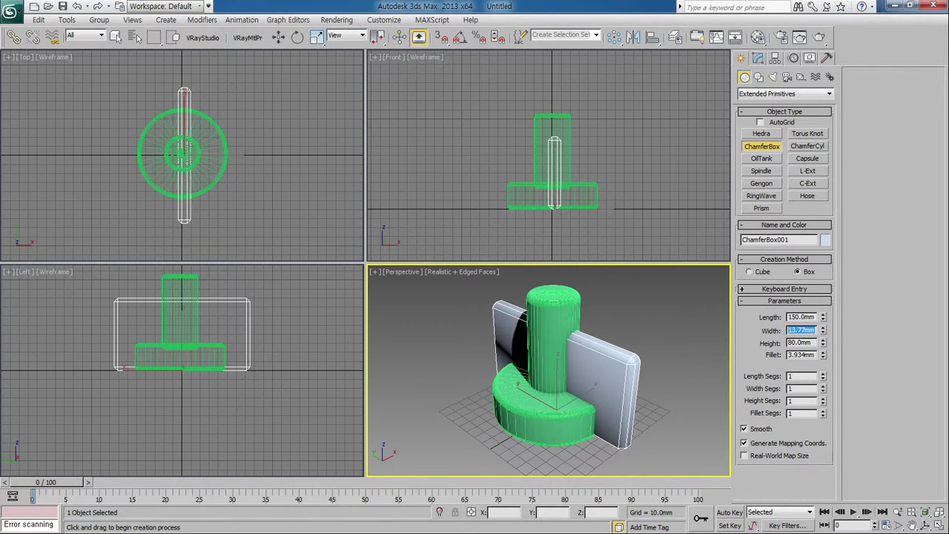
{"action": "type", "text": "12"}
{"action": "key", "text": "Tab"}
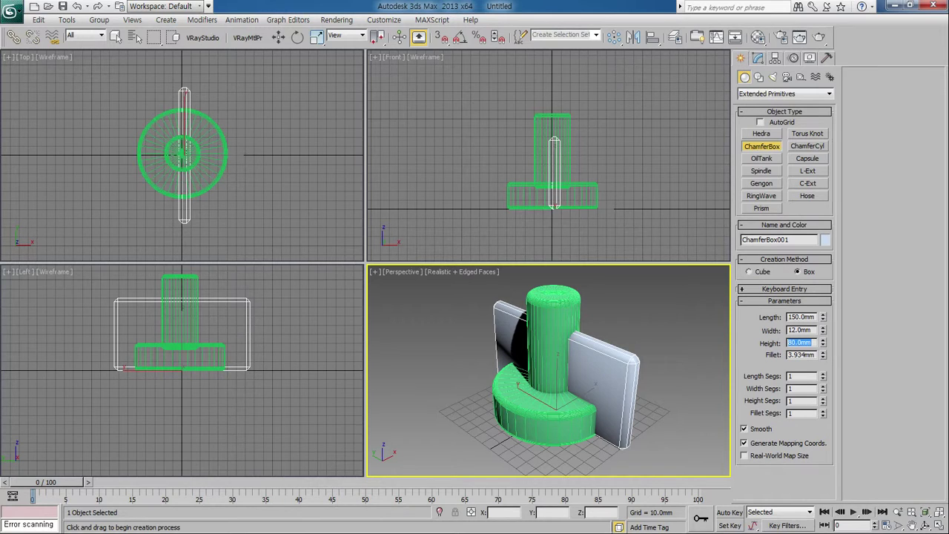
{"action": "key", "text": "Tab"}
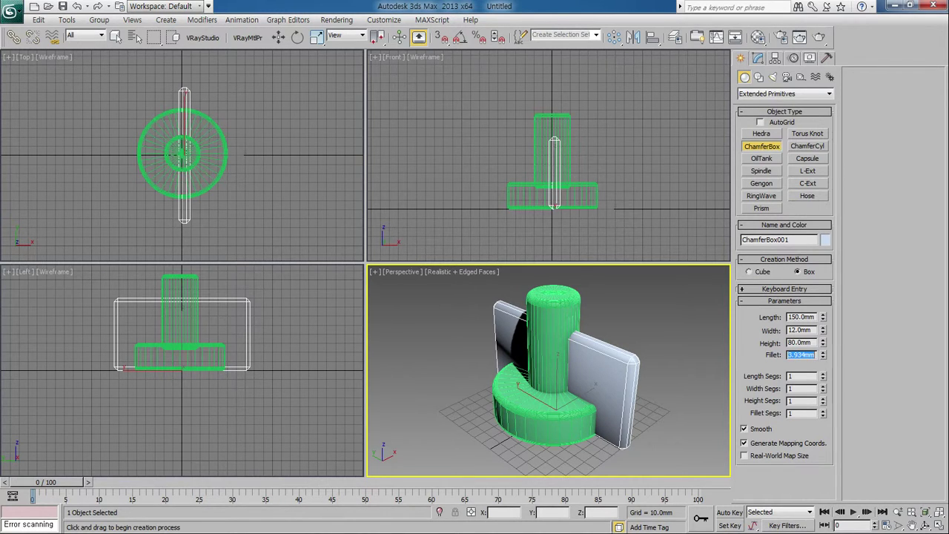
{"action": "type", "text": "4"}
{"action": "key", "text": "Return"}
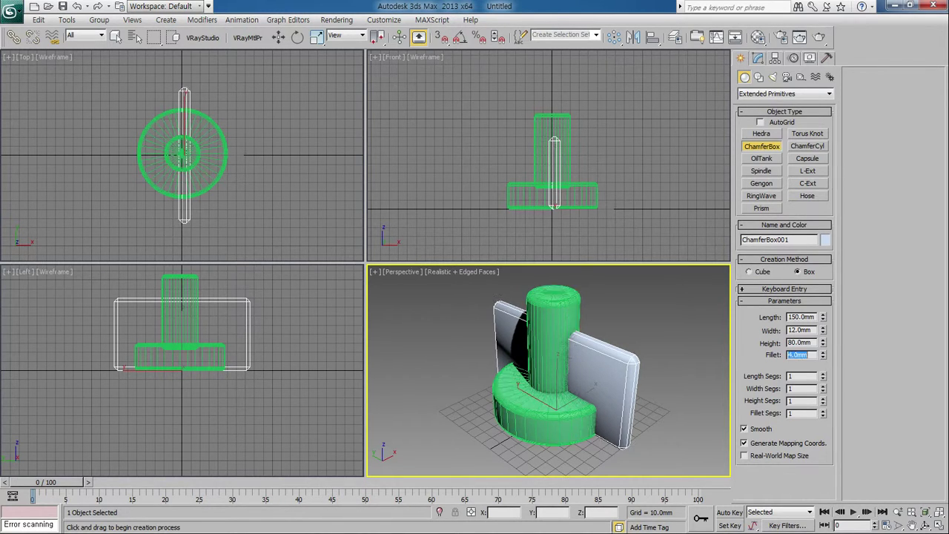
{"action": "left_click_drag", "start_coordinate": [799, 413], "coordinate": [766, 416]}
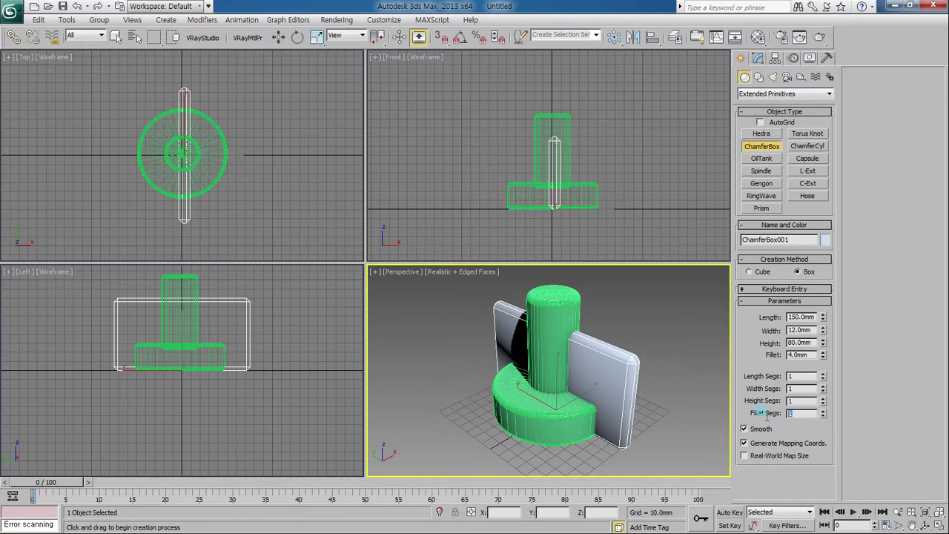
{"action": "type", "text": "8"}
{"action": "key", "text": "Return"}
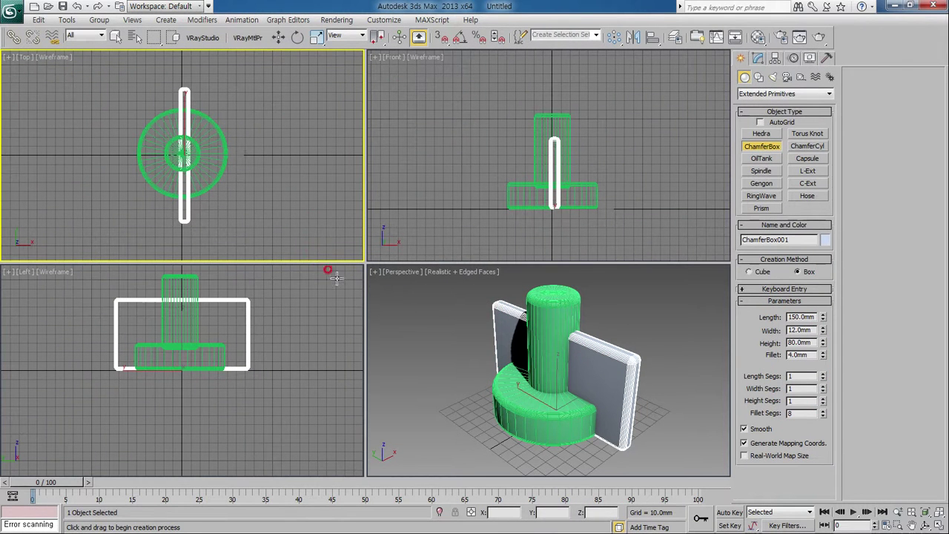
Align the box to the chamfer cylinder, centred on X and Y
{"action": "key", "text": "w"}
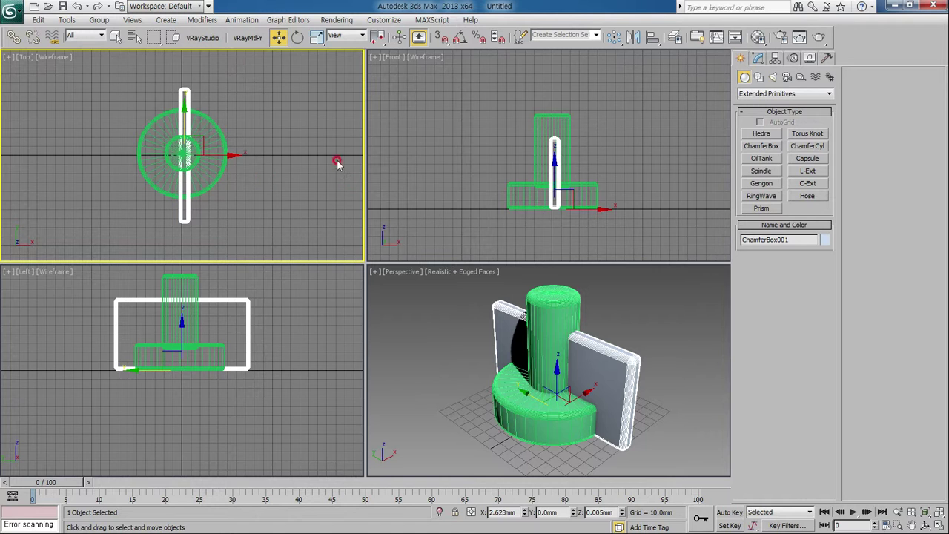
{"action": "left_click", "coordinate": [652, 37]}
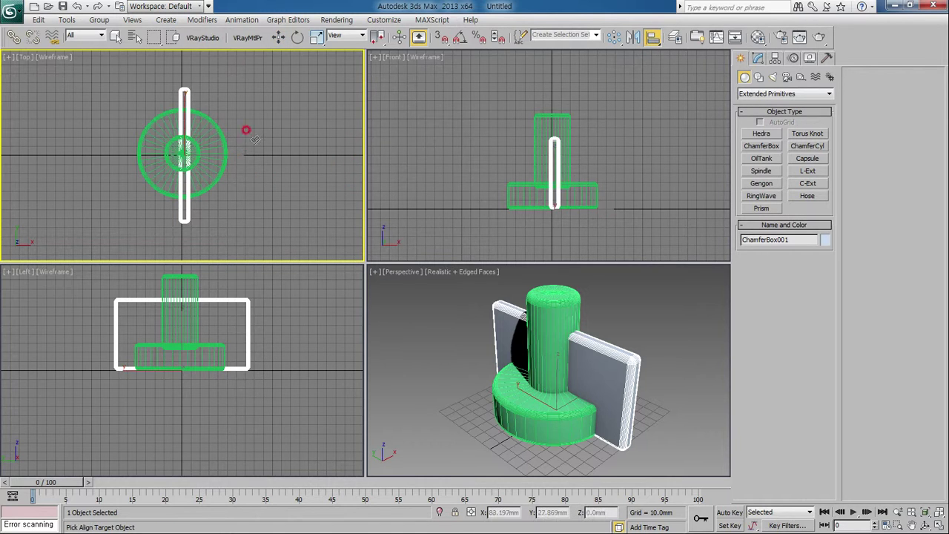
{"action": "left_click", "coordinate": [215, 153]}
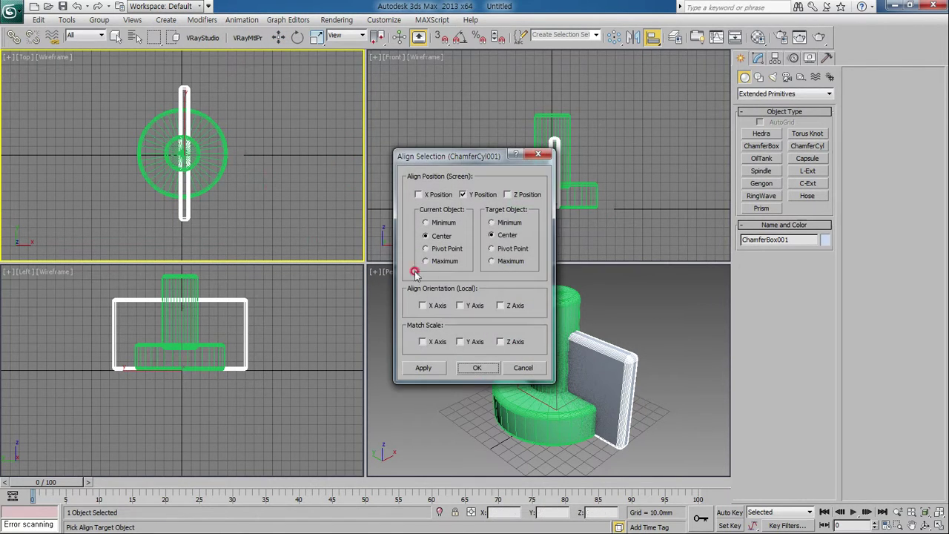
{"action": "left_click", "coordinate": [437, 195]}
{"action": "left_click_drag", "start_coordinate": [445, 156], "coordinate": [327, 130]}
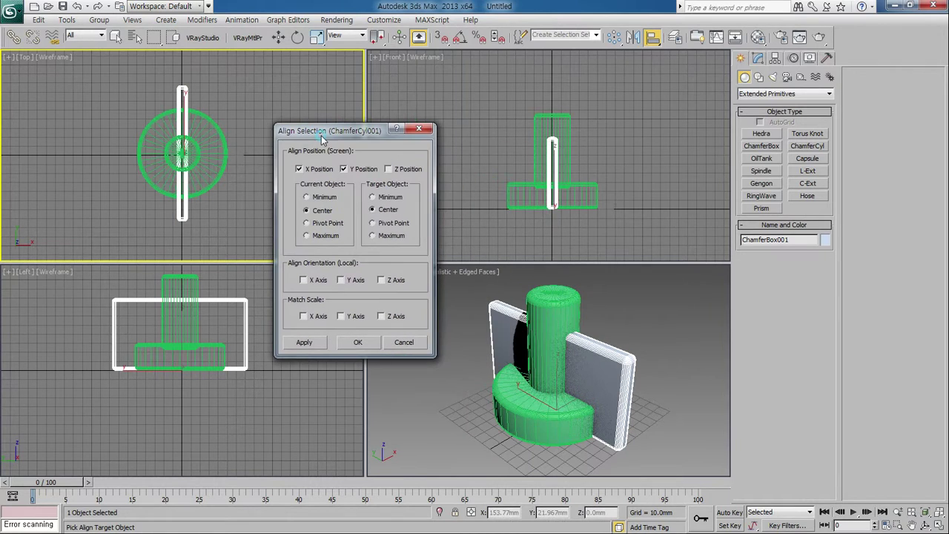
{"action": "left_click", "coordinate": [382, 210]}
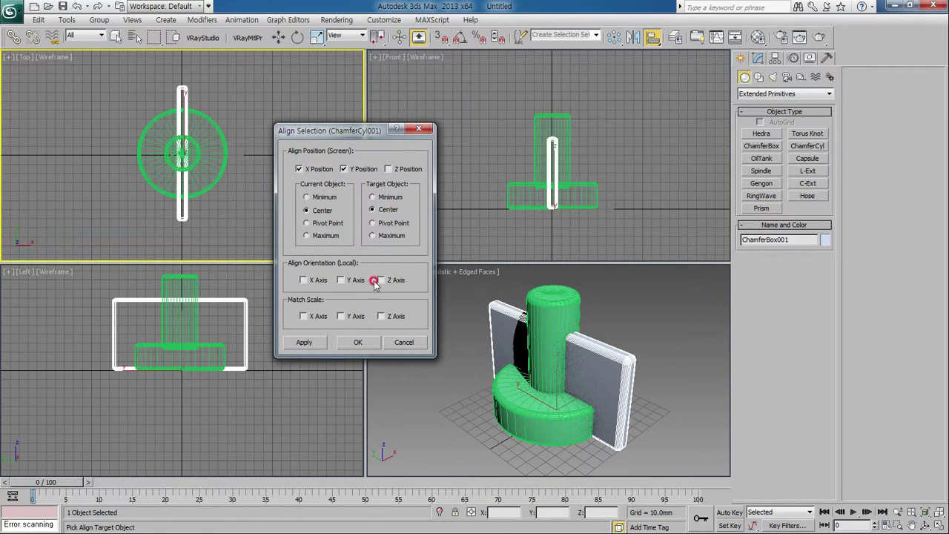
{"action": "left_click", "coordinate": [358, 341]}
Raise the box in the Front view to about 54mm, at the top of the shaft
{"action": "right_click", "coordinate": [641, 175]}
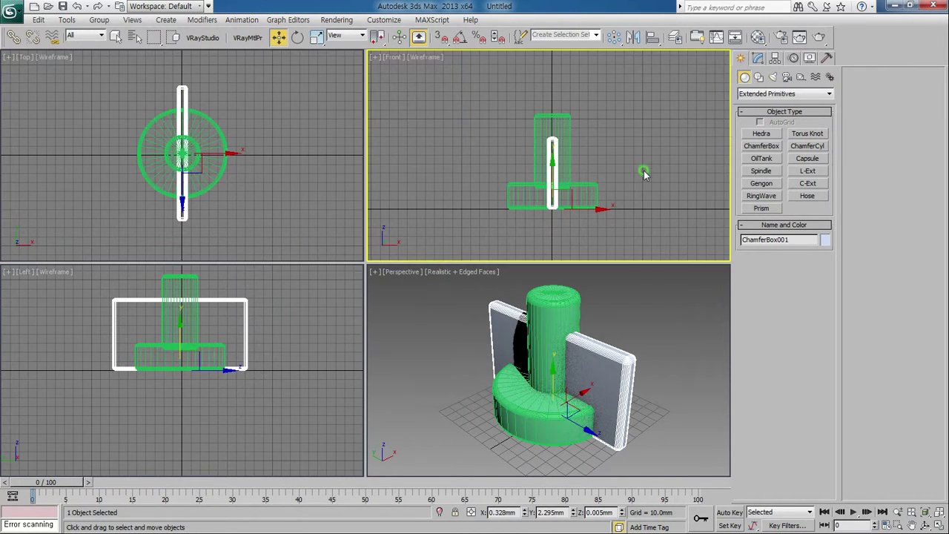
{"action": "scroll", "coordinate": [549, 176], "scroll_direction": "up", "scroll_amount": 2}
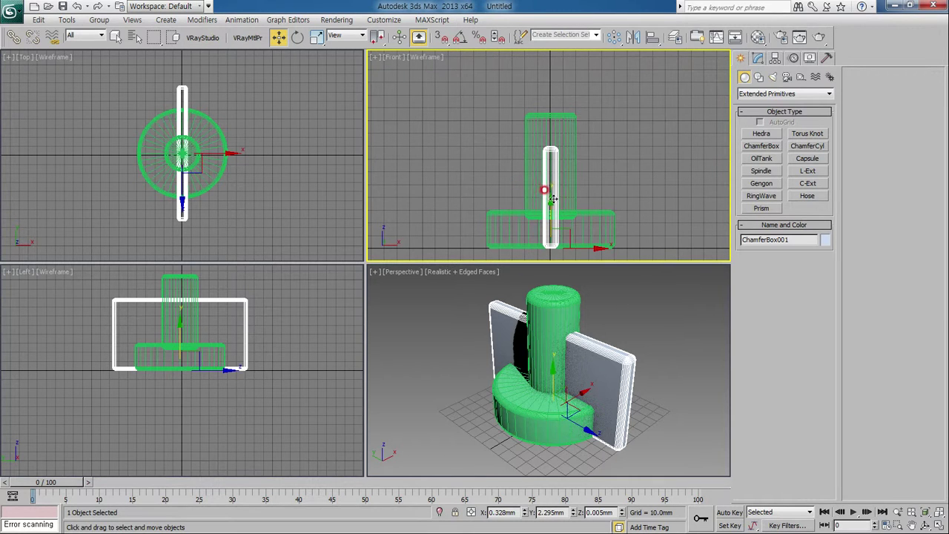
{"action": "left_click_drag", "start_coordinate": [552, 201], "coordinate": [550, 134]}
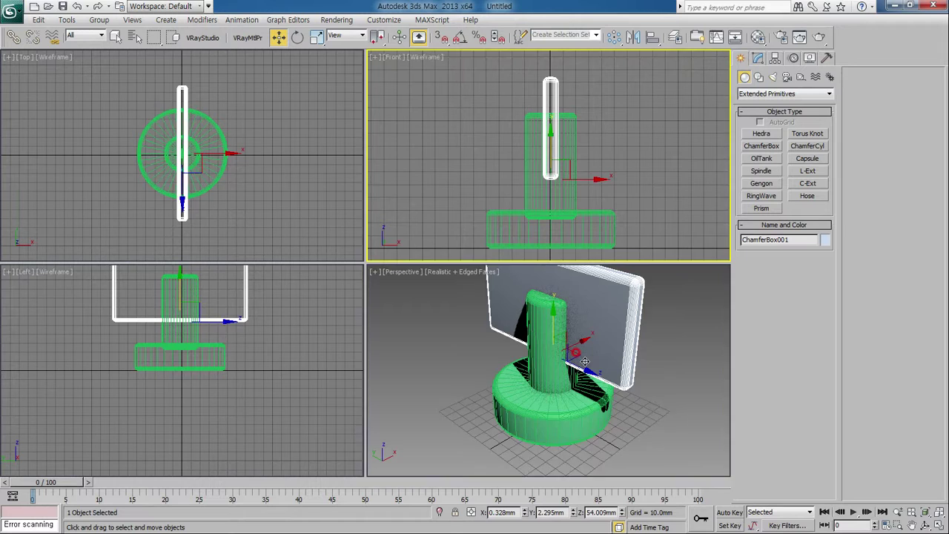
{"action": "left_click", "coordinate": [562, 316]}
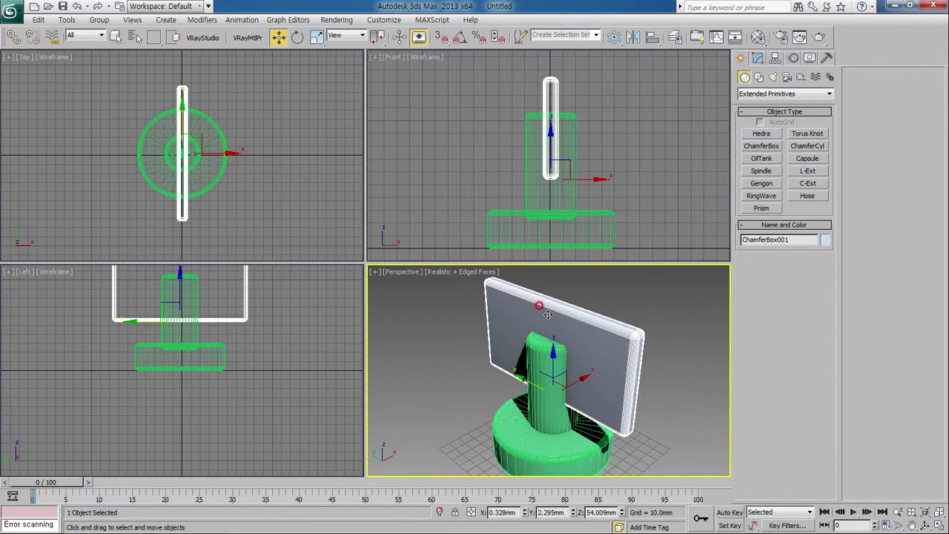
{"action": "left_click", "coordinate": [186, 95]}
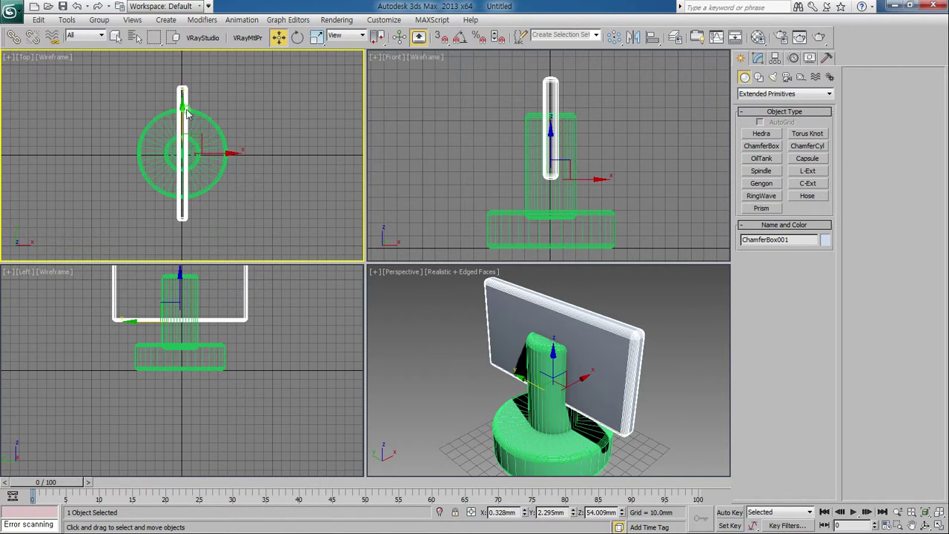
Clone the chamfer box as an independent copy
{"action": "right_click", "coordinate": [184, 107]}
{"action": "left_click", "coordinate": [202, 168]}
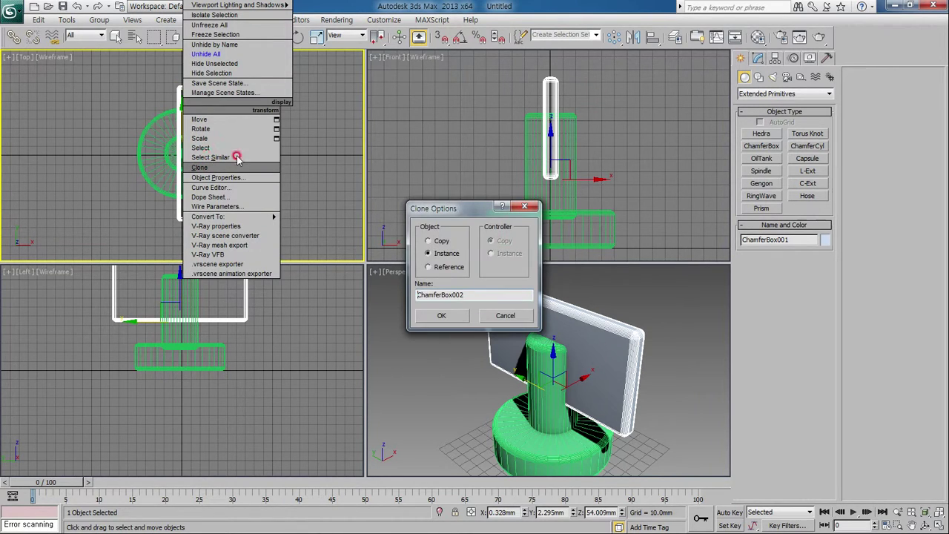
{"action": "left_click_drag", "start_coordinate": [446, 201], "coordinate": [382, 126]}
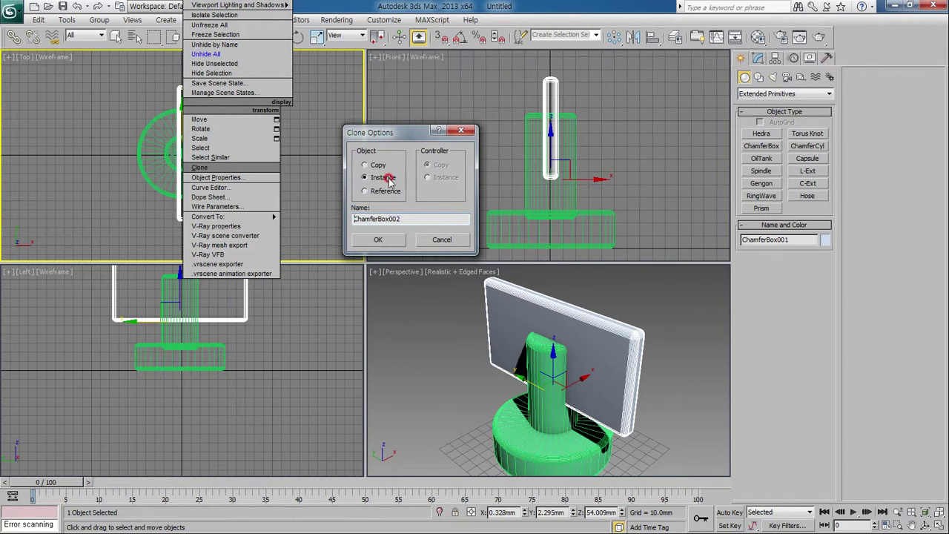
{"action": "left_click", "coordinate": [377, 241]}
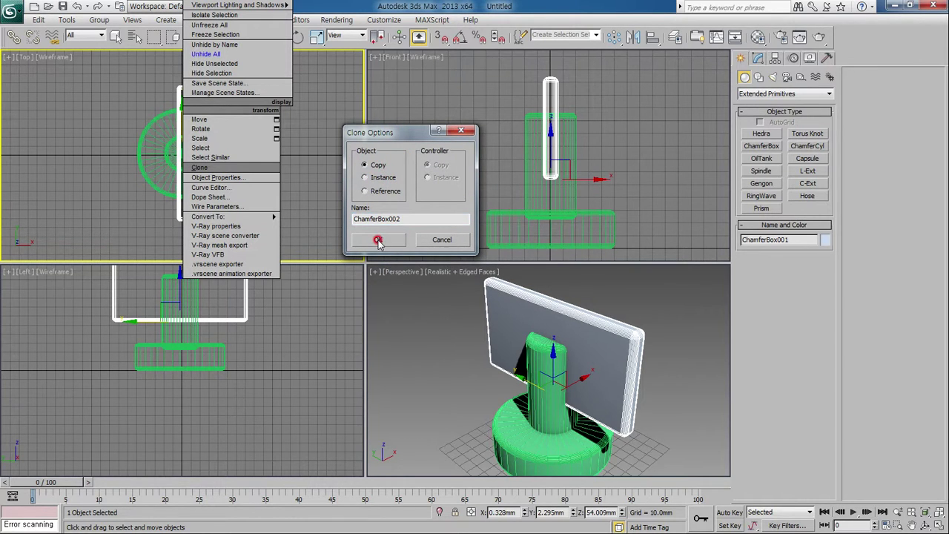
Rotate the copied box to absolute Z 90° so the two panels form a cross
{"action": "left_click", "coordinate": [299, 41]}
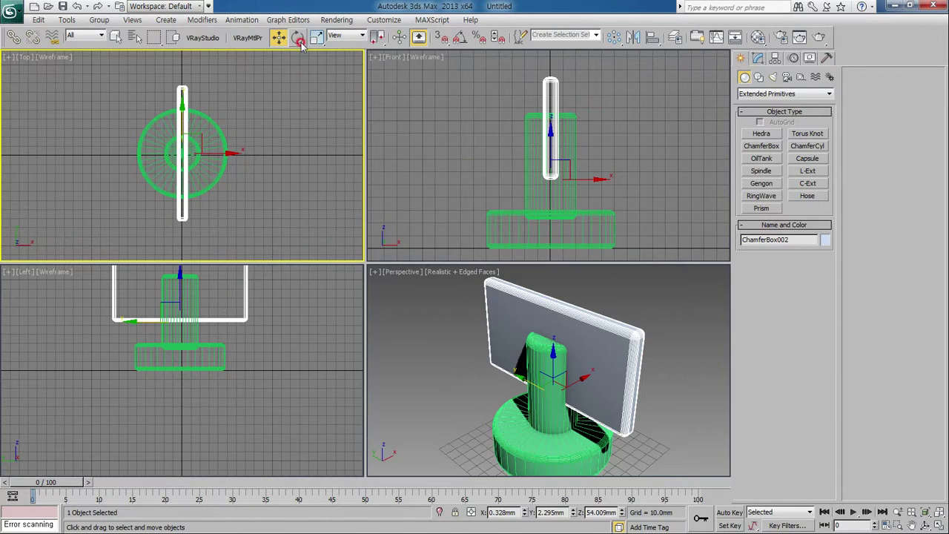
{"action": "right_click", "coordinate": [299, 41]}
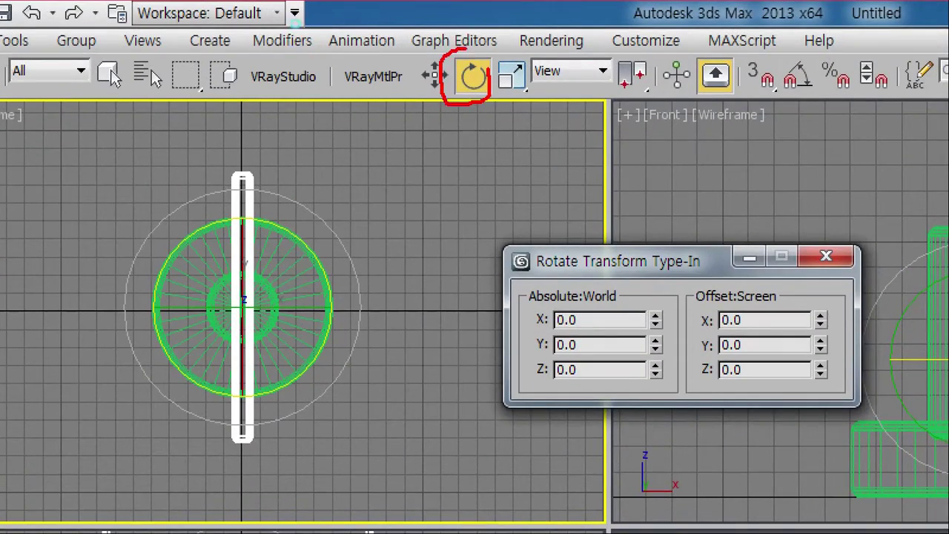
{"action": "left_click_drag", "start_coordinate": [541, 386], "coordinate": [574, 419]}
{"action": "left_click_drag", "start_coordinate": [594, 371], "coordinate": [593, 378]}
{"action": "left_click", "coordinate": [349, 184]}
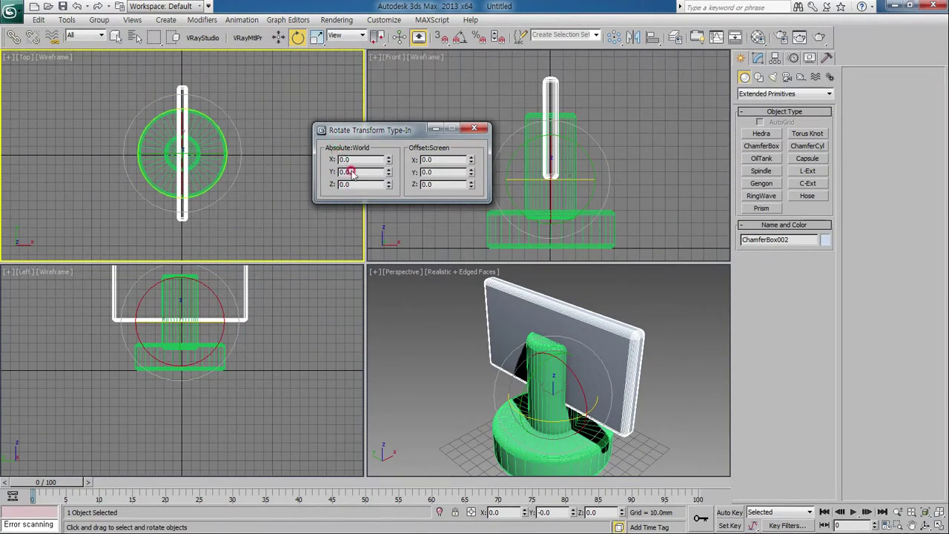
{"action": "type", "text": "90"}
{"action": "key", "text": "Return"}
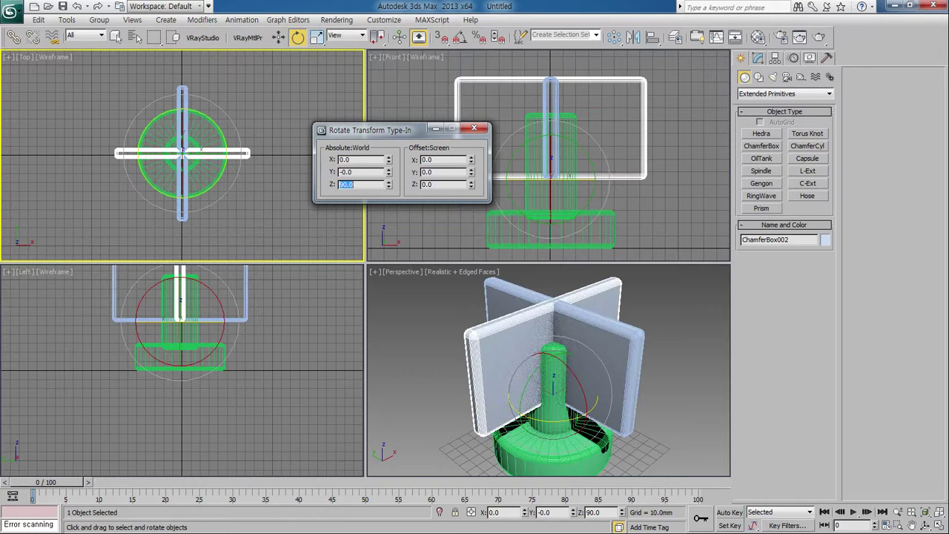
{"action": "left_click", "coordinate": [474, 128]}
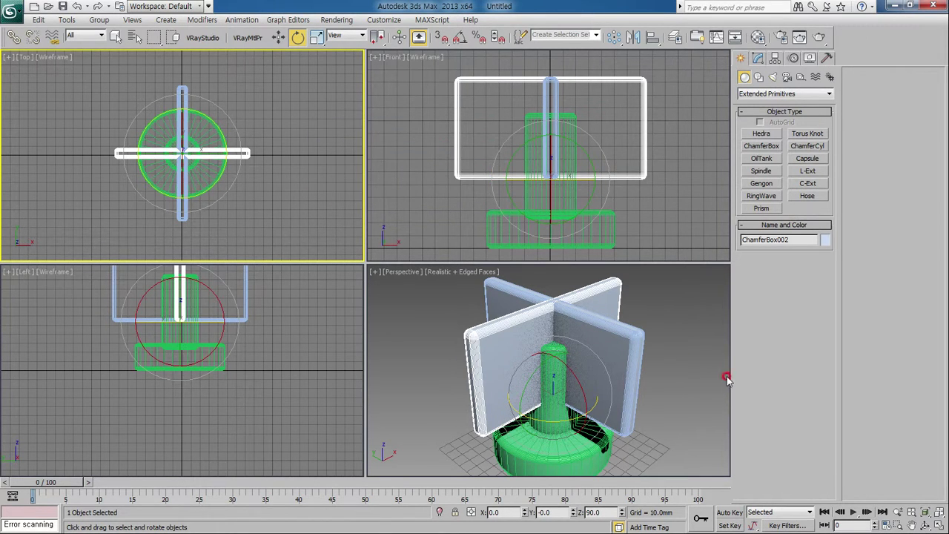
{"action": "left_click", "coordinate": [696, 372]}
{"action": "scroll", "coordinate": [608, 407], "scroll_direction": "up", "scroll_amount": 2}
Maximize Perspective, select the base cylinder, and start a ProBoolean compound object
{"action": "key", "text": "alt+w"}
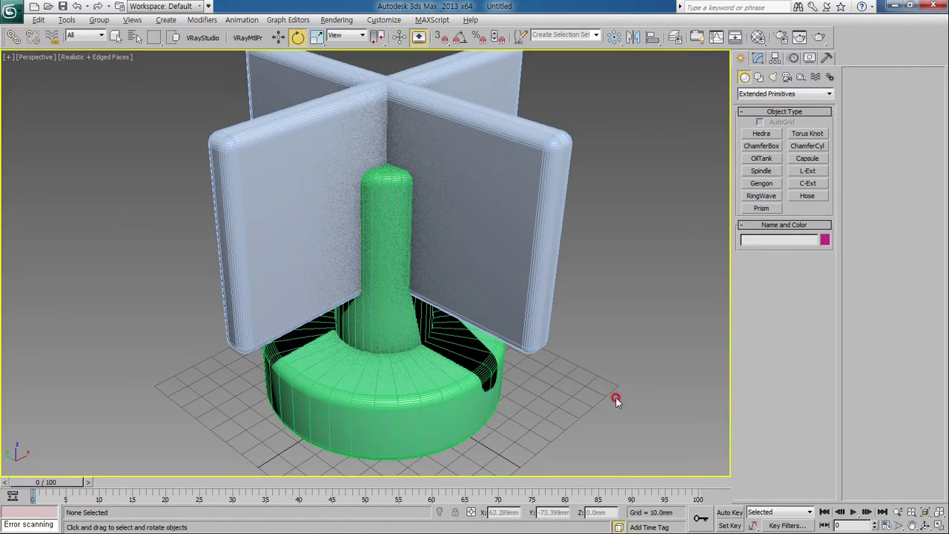
{"action": "scroll", "coordinate": [493, 307], "scroll_direction": "down", "scroll_amount": 2}
{"action": "left_click", "coordinate": [475, 372]}
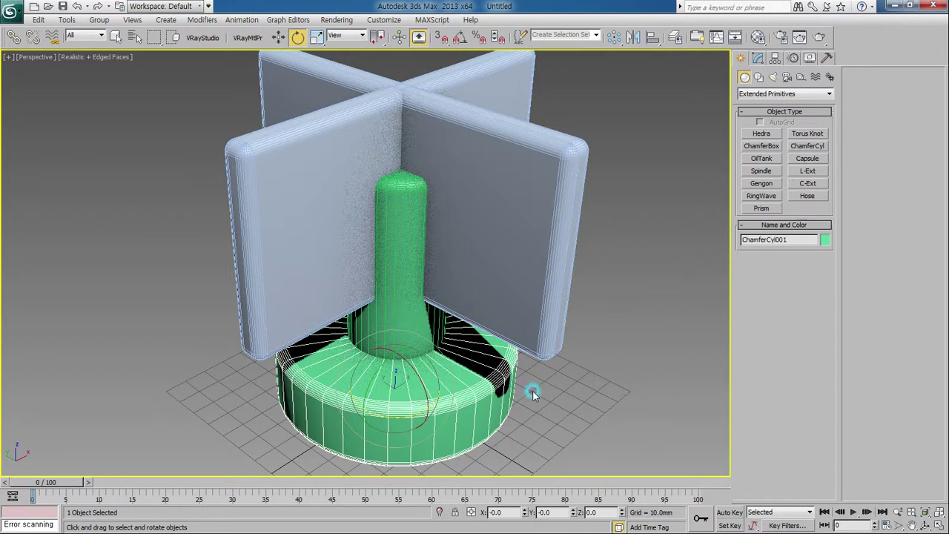
{"action": "scroll", "coordinate": [469, 359], "scroll_direction": "down", "scroll_amount": 1}
{"action": "scroll", "coordinate": [469, 359], "scroll_direction": "down", "scroll_amount": 1}
{"action": "scroll", "coordinate": [449, 339], "scroll_direction": "up", "scroll_amount": 1}
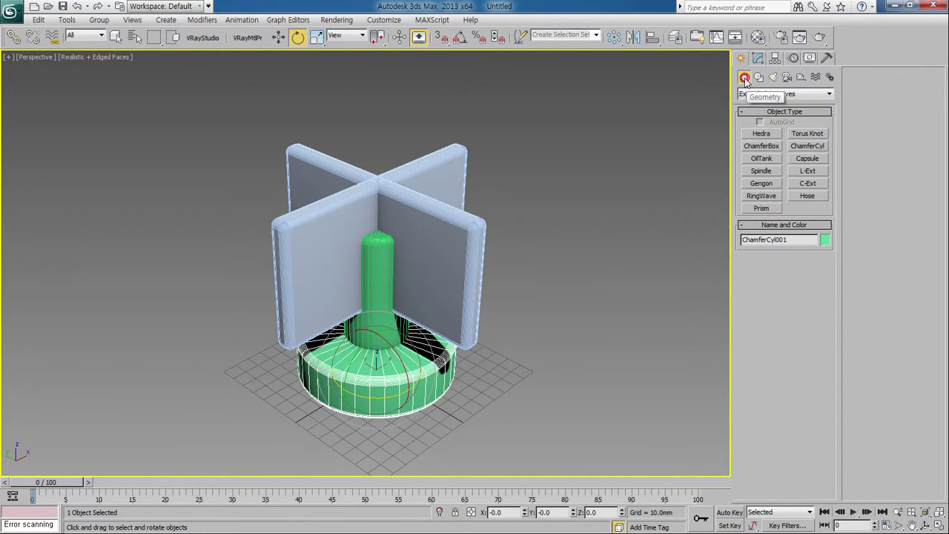
{"action": "left_click", "coordinate": [778, 93]}
{"action": "left_click", "coordinate": [775, 116]}
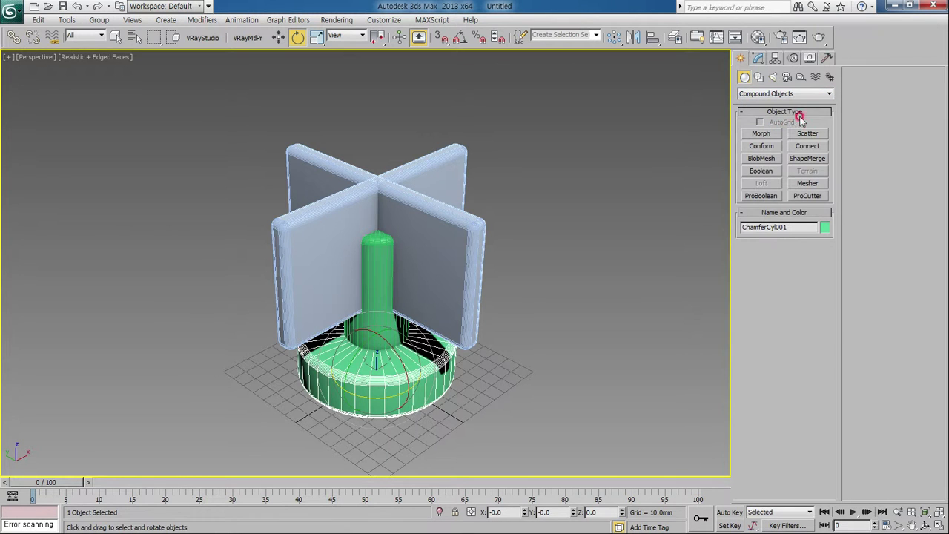
{"action": "left_click", "coordinate": [760, 197]}
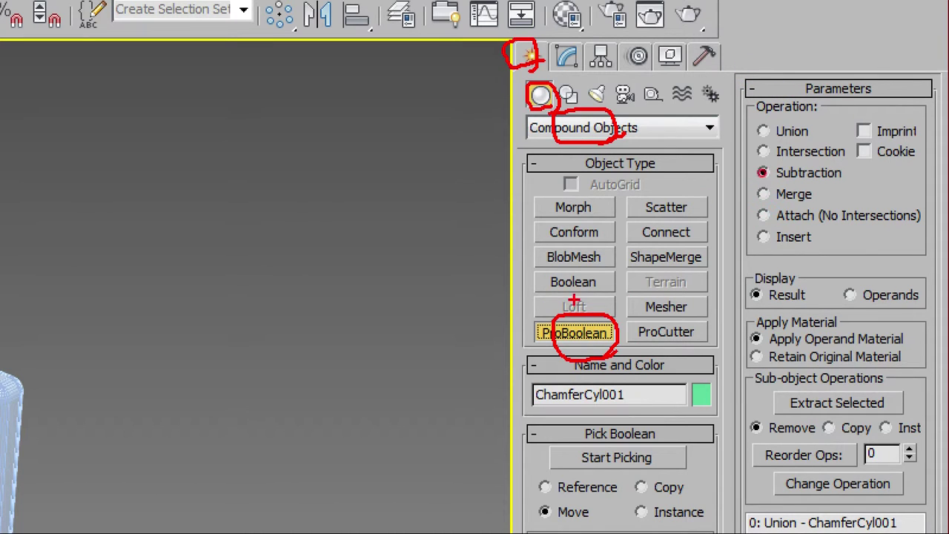
Union the shaft cylinder with the base, then subtract both cross panels
{"action": "left_click_drag", "start_coordinate": [828, 138], "coordinate": [826, 134]}
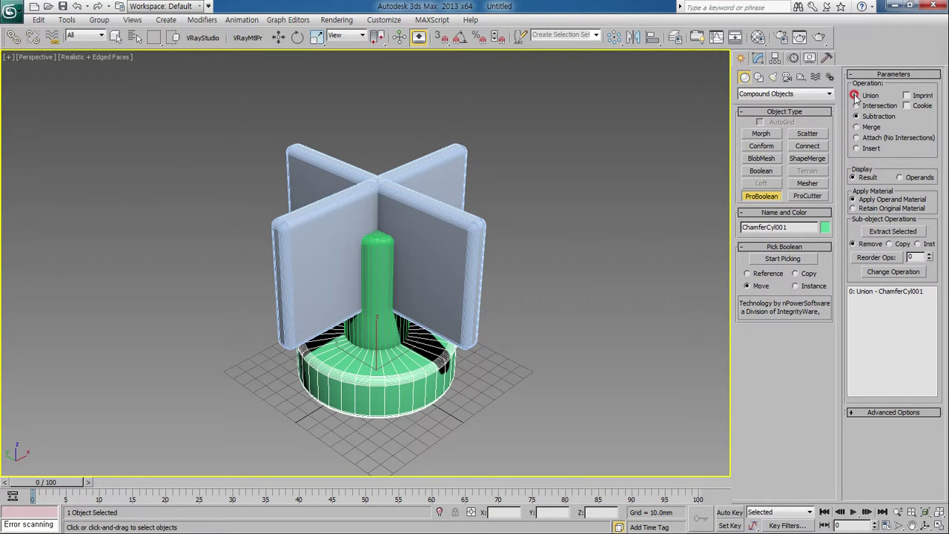
{"action": "left_click", "coordinate": [778, 258]}
{"action": "left_click", "coordinate": [379, 321]}
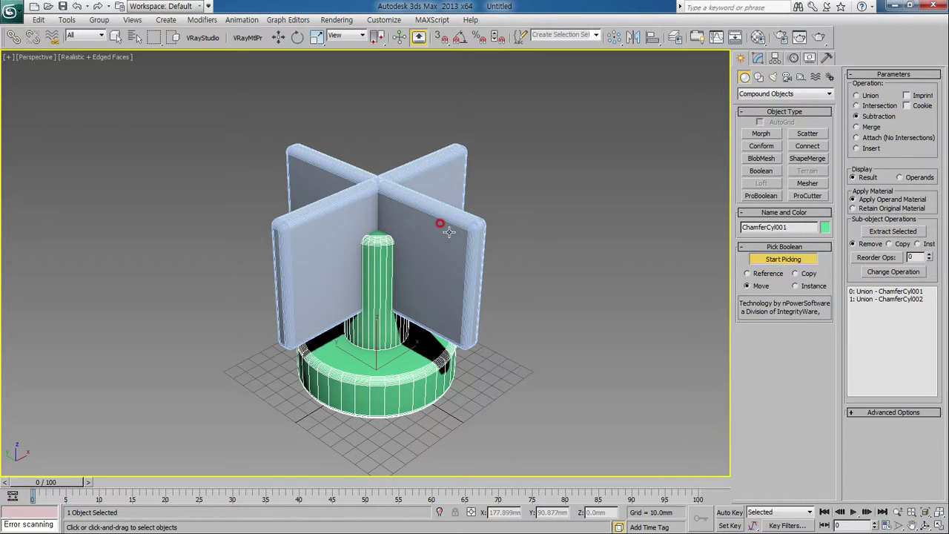
{"action": "left_click", "coordinate": [439, 228]}
{"action": "left_click", "coordinate": [413, 179]}
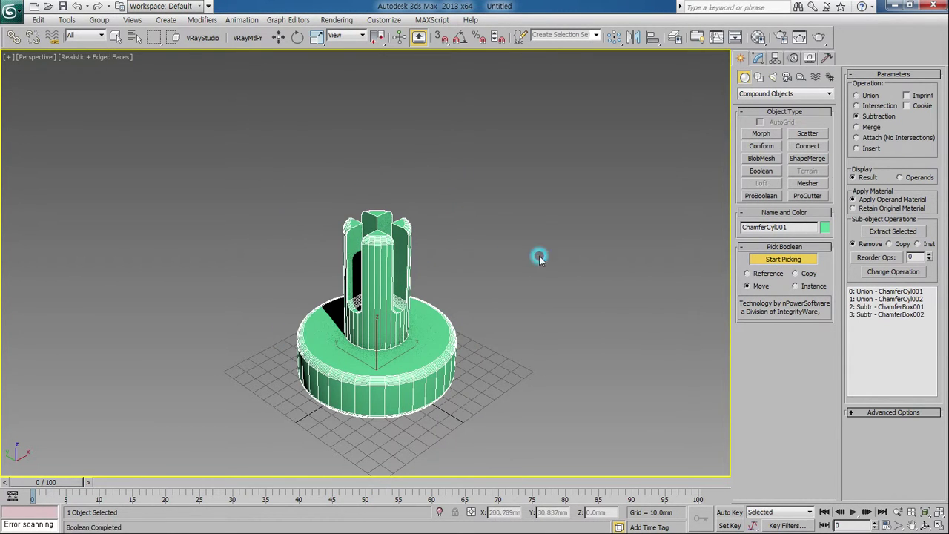
{"action": "mouse_move", "coordinate": [450, 289]}
{"action": "middle_mouse_down", "text": "alt"}
{"action": "mouse_move", "coordinate": [406, 324]}
{"action": "mouse_move", "coordinate": [450, 340]}
{"action": "middle_mouse_up", "text": "alt"}
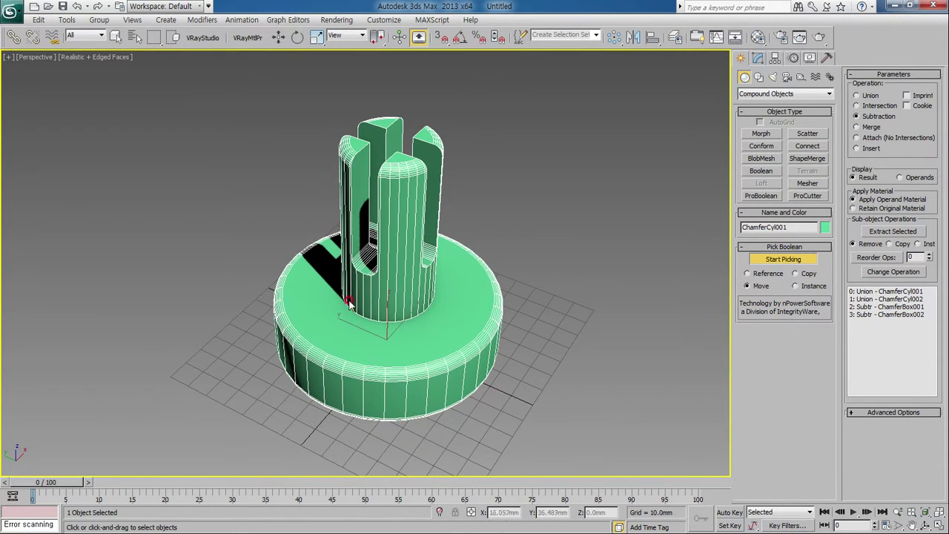
{"action": "scroll", "coordinate": [363, 320], "scroll_direction": "up", "scroll_amount": 4}
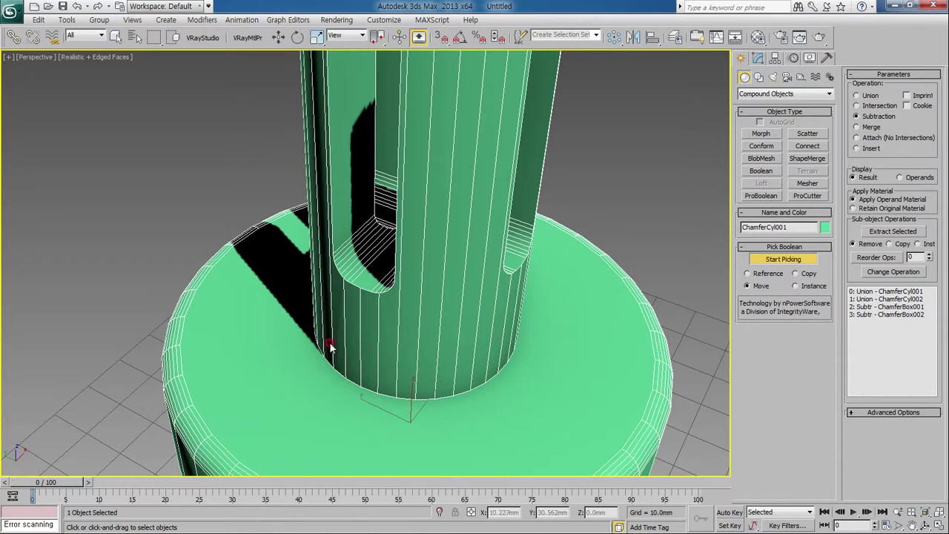
Add an Edit Poly modifier and select the shaft-base edge loop
{"action": "left_click", "coordinate": [761, 59]}
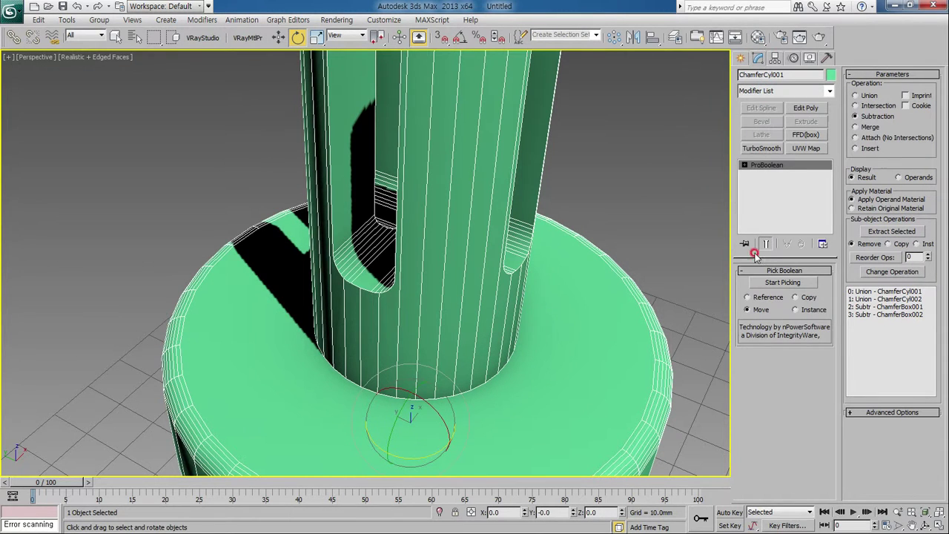
{"action": "mouse_move", "coordinate": [512, 348]}
{"action": "middle_mouse_down"}
{"action": "mouse_move", "coordinate": [497, 361]}
{"action": "mouse_move", "coordinate": [504, 335]}
{"action": "middle_mouse_up"}
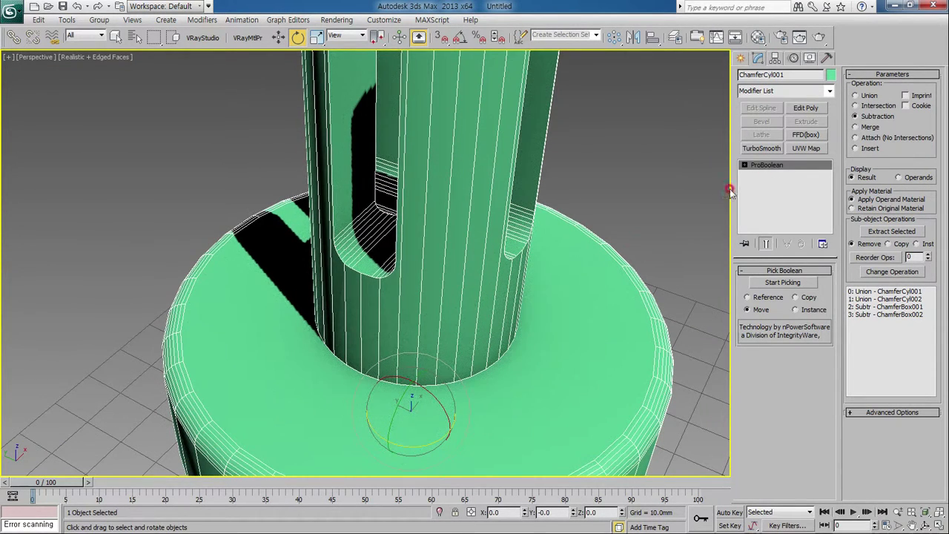
{"action": "left_click", "coordinate": [805, 107]}
{"action": "left_click", "coordinate": [769, 362]}
{"action": "middle_click_drag", "start_coordinate": [446, 420], "coordinate": [435, 409], "text": "alt"}
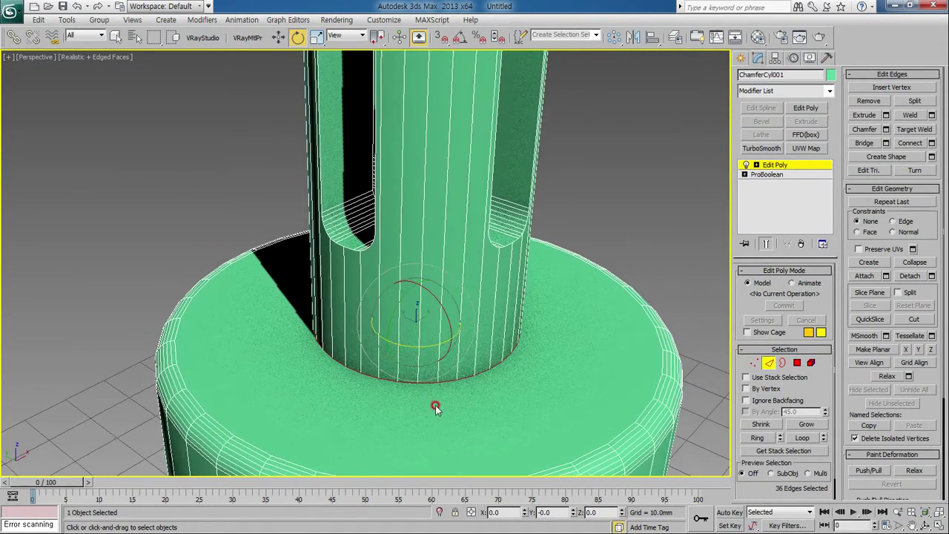
{"action": "left_click", "coordinate": [279, 37]}
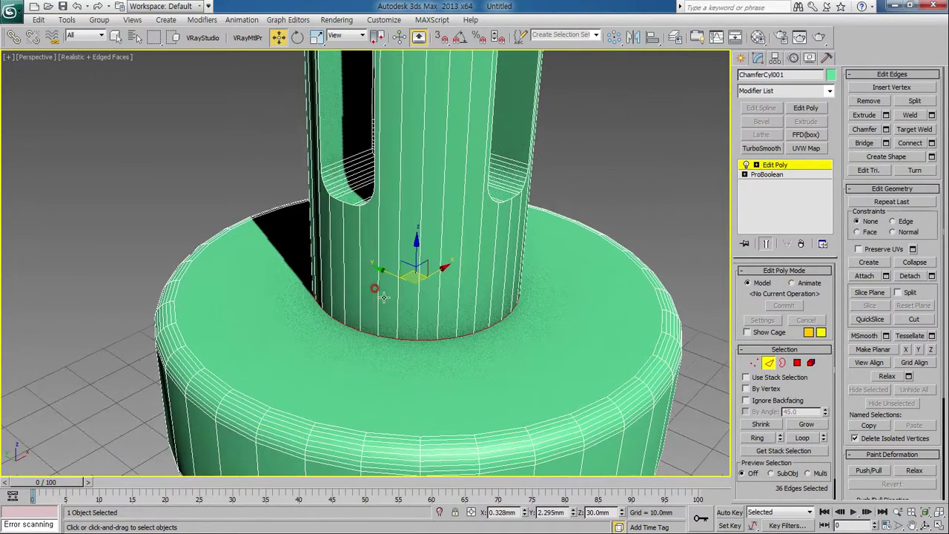
{"action": "scroll", "coordinate": [378, 348], "scroll_direction": "up", "scroll_amount": 3}
{"action": "middle_click_drag", "start_coordinate": [377, 348], "coordinate": [366, 314]}
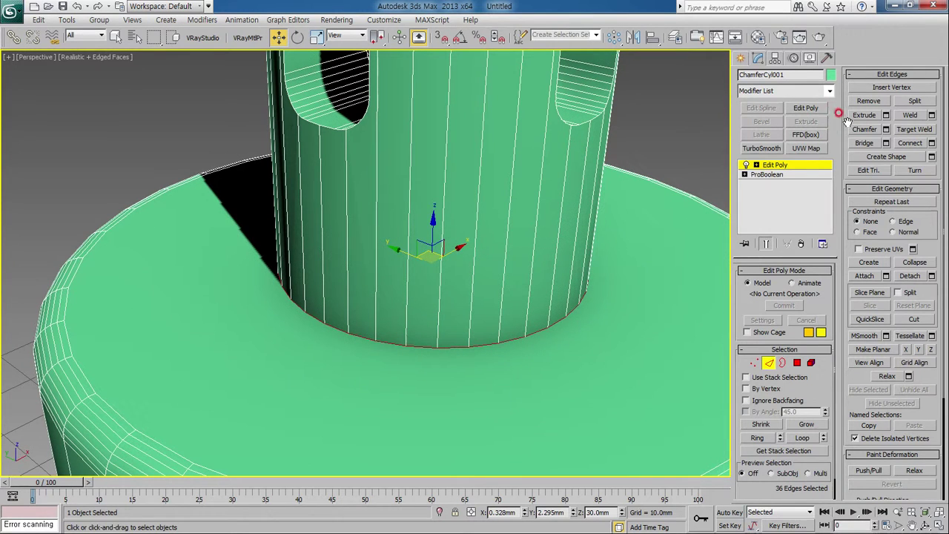
Chamfer the edge loop with a 2.0mm amount and 8 segments
{"action": "left_click", "coordinate": [886, 129]}
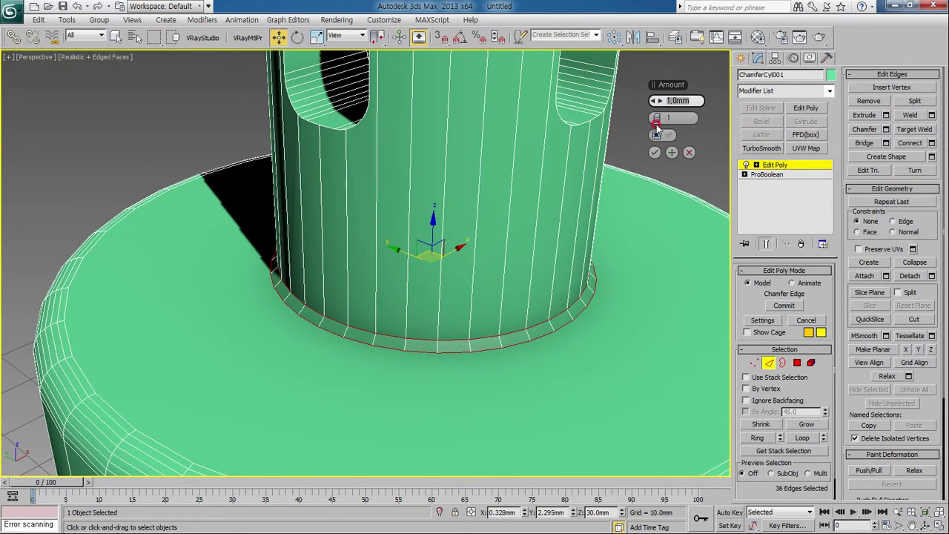
{"action": "type", "text": "2"}
{"action": "key", "text": "Tab"}
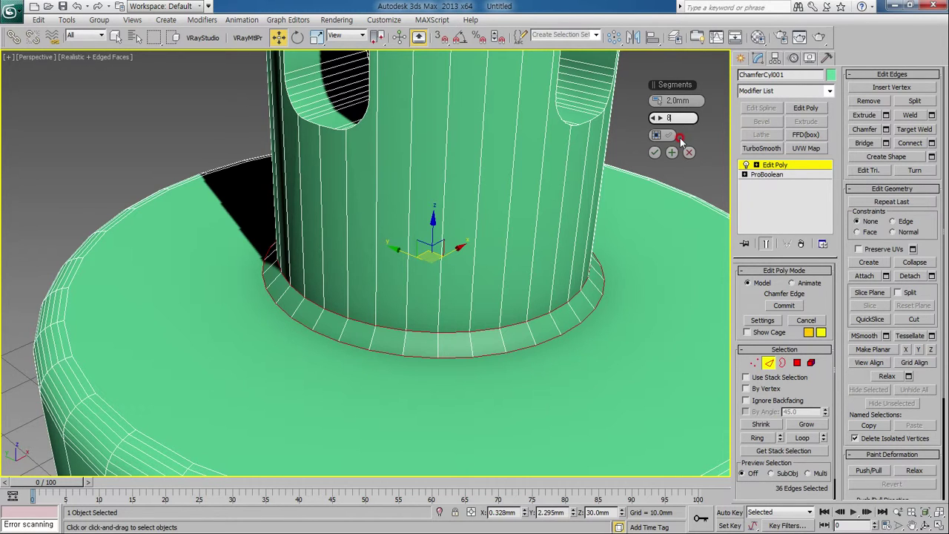
{"action": "type", "text": "8"}
{"action": "key", "text": "Return"}
{"action": "left_click", "coordinate": [655, 152]}
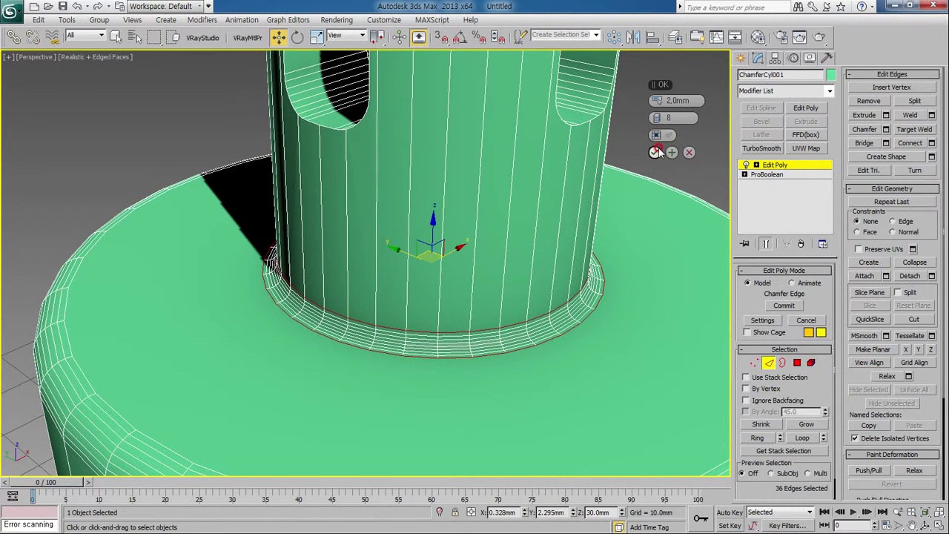
{"action": "left_click", "coordinate": [788, 164]}
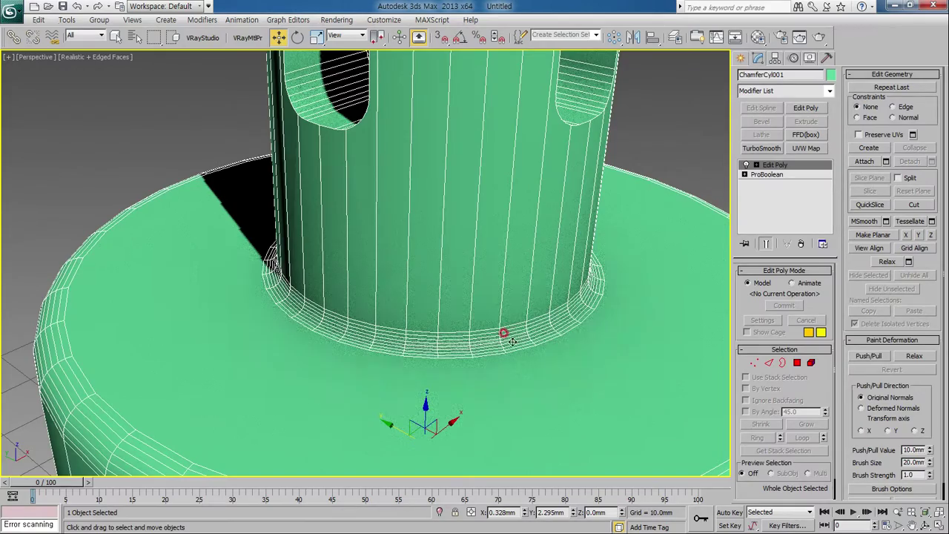
{"action": "middle_click_drag", "start_coordinate": [504, 334], "coordinate": [333, 383], "text": "alt"}
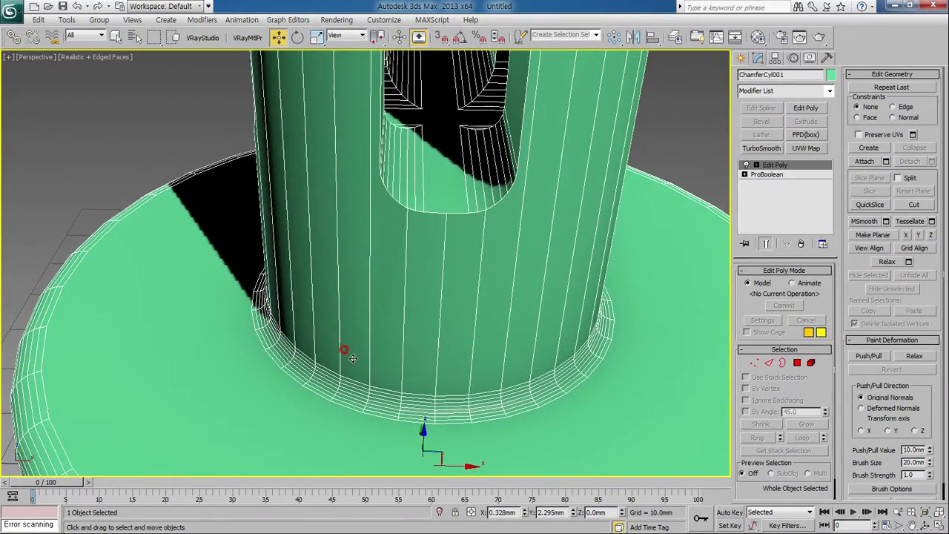
{"action": "scroll", "coordinate": [413, 381], "scroll_direction": "down", "scroll_amount": 3}
{"action": "scroll", "coordinate": [434, 314], "scroll_direction": "down", "scroll_amount": 4}
{"action": "scroll", "coordinate": [430, 348], "scroll_direction": "down", "scroll_amount": 3}
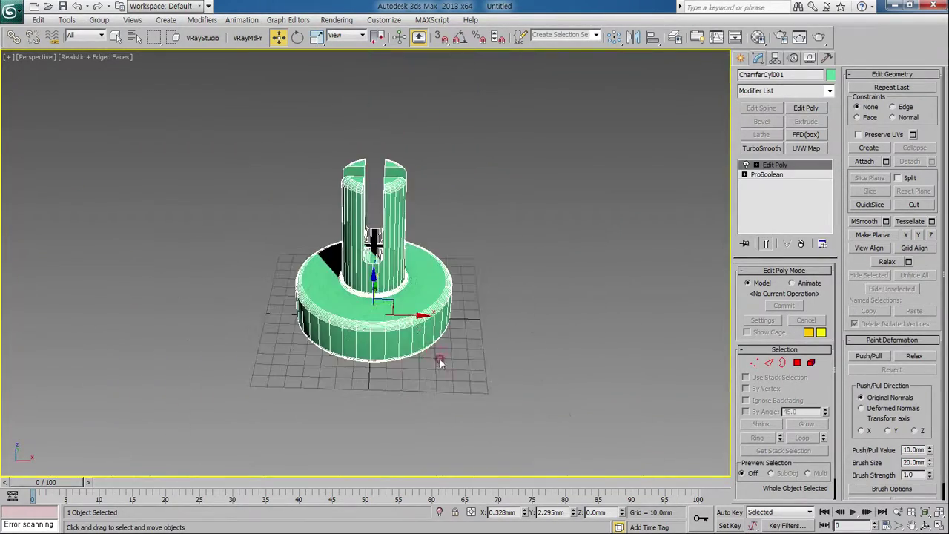